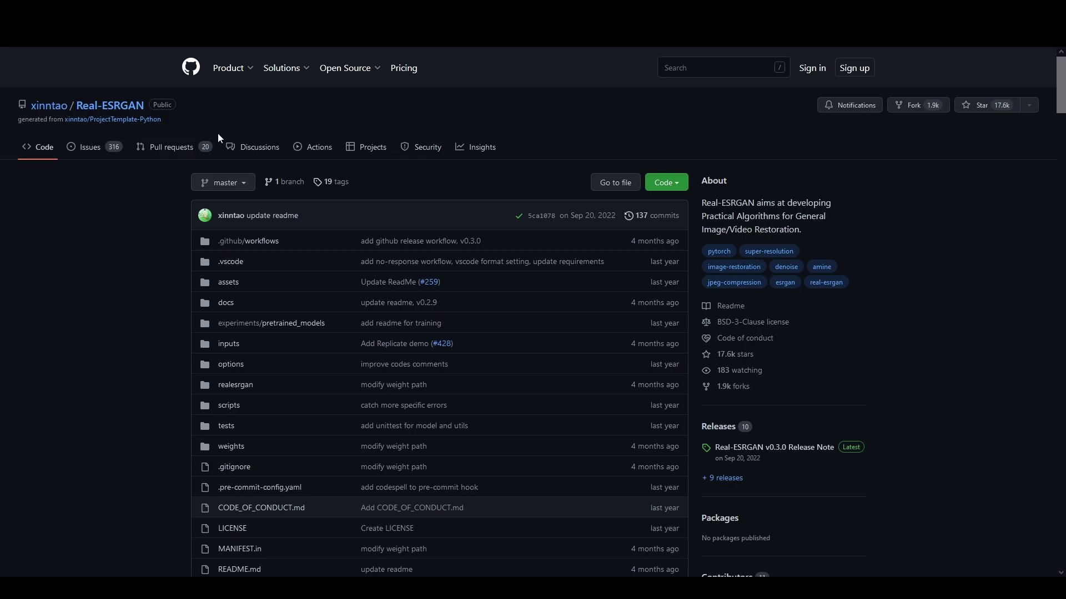
Scroll through the Real-ESRGAN README sections on the GitHub repo page
scroll(131, 248, down, 10)
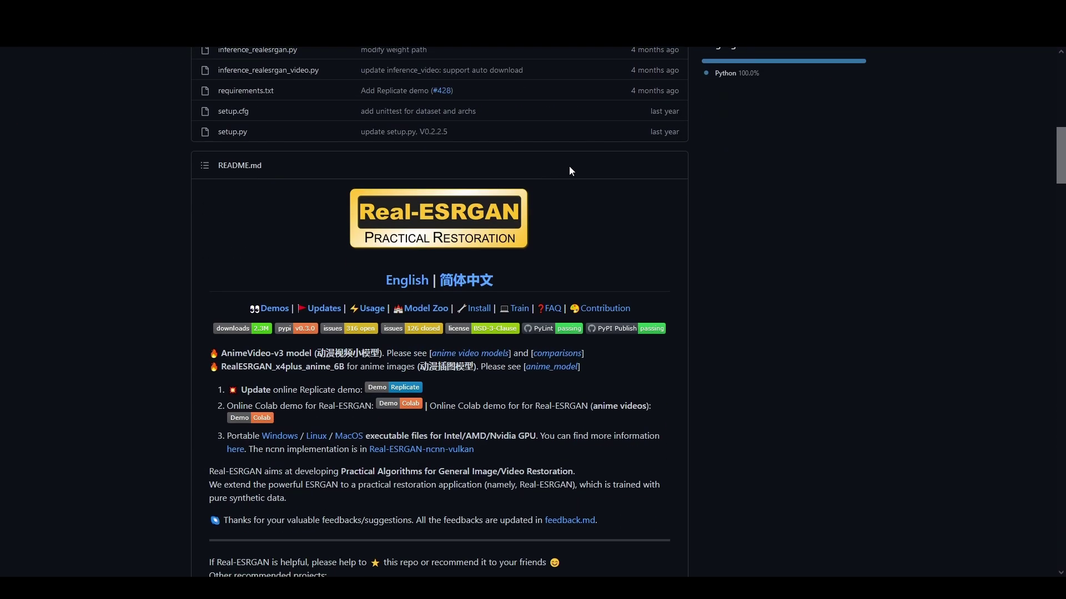
scroll(217, 183, down, 6)
scroll(192, 182, down, 2)
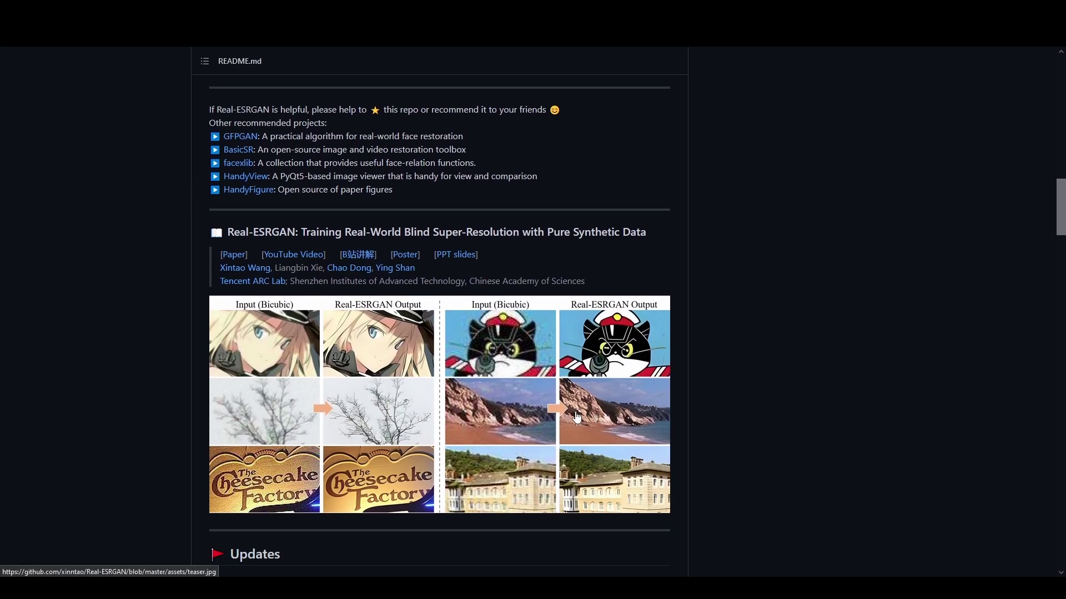
scroll(519, 386, down, 12)
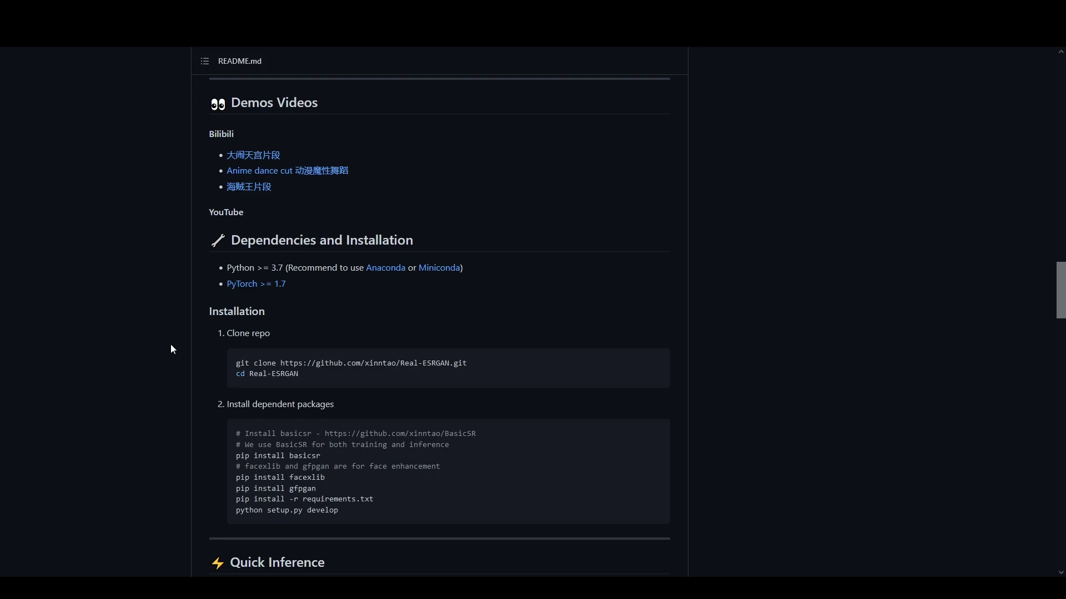
scroll(163, 345, down, 10)
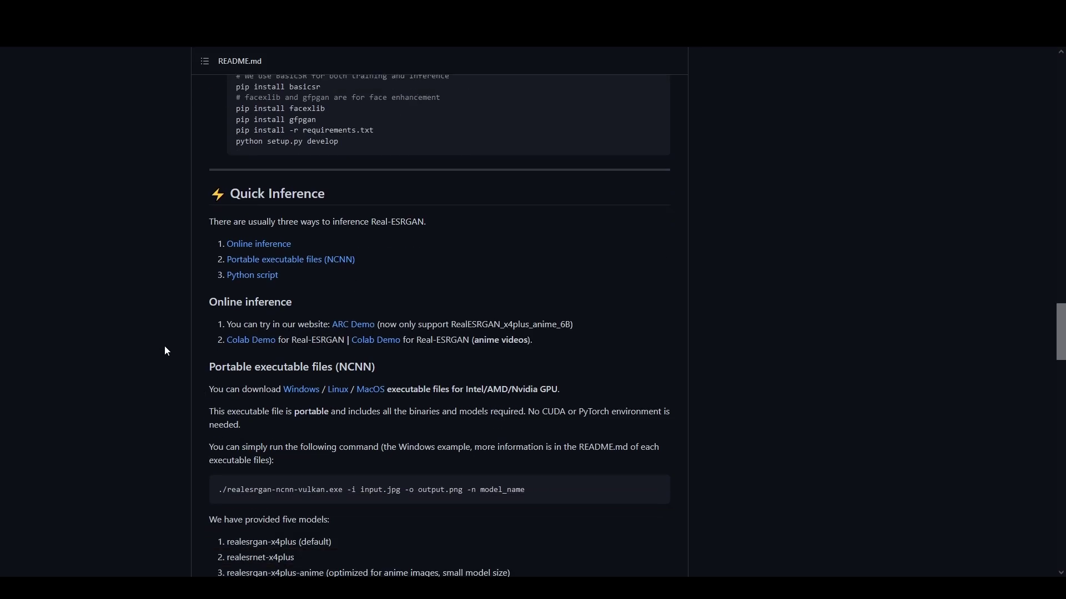
scroll(216, 333, down, 18)
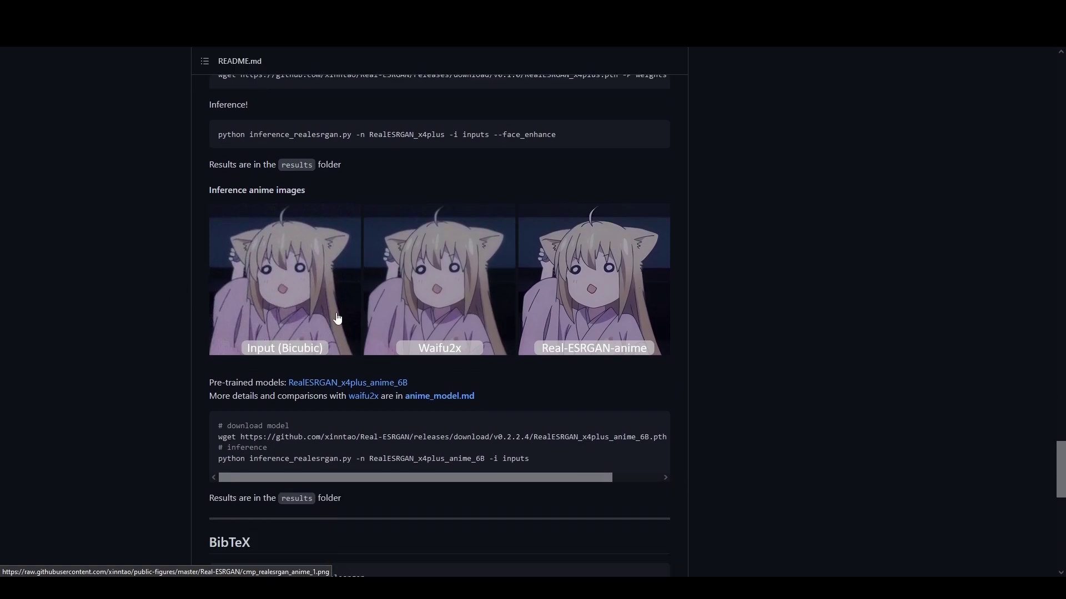
scroll(152, 310, down, 6)
scroll(145, 291, down, 4)
scroll(145, 292, up, 20)
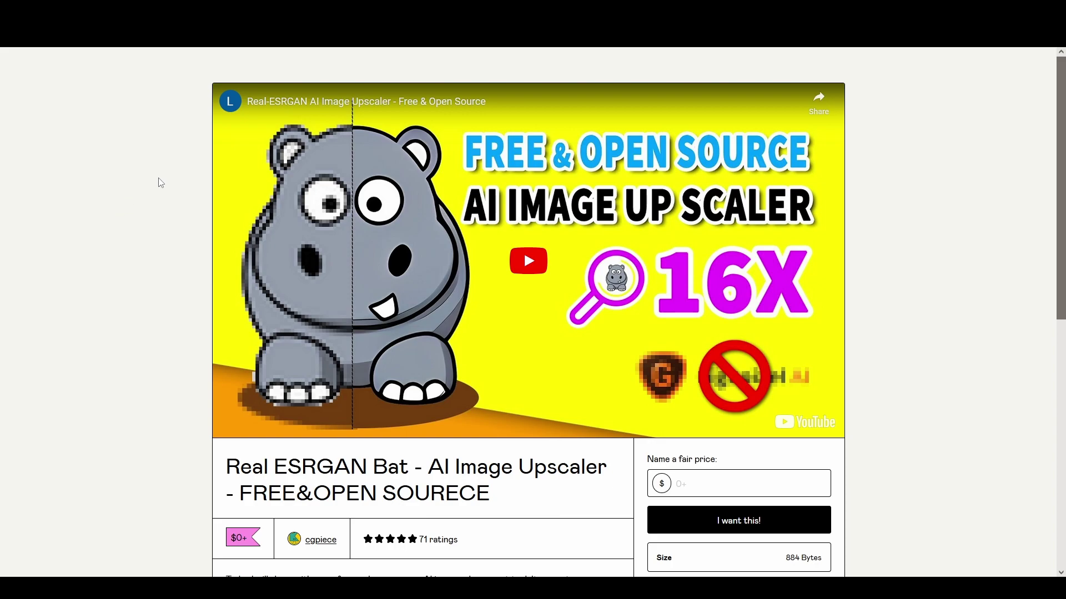
Scroll to the 'Name a fair price' field for Real-ESRGAN Bat and select it
scroll(389, 244, down, 3)
click(682, 305)
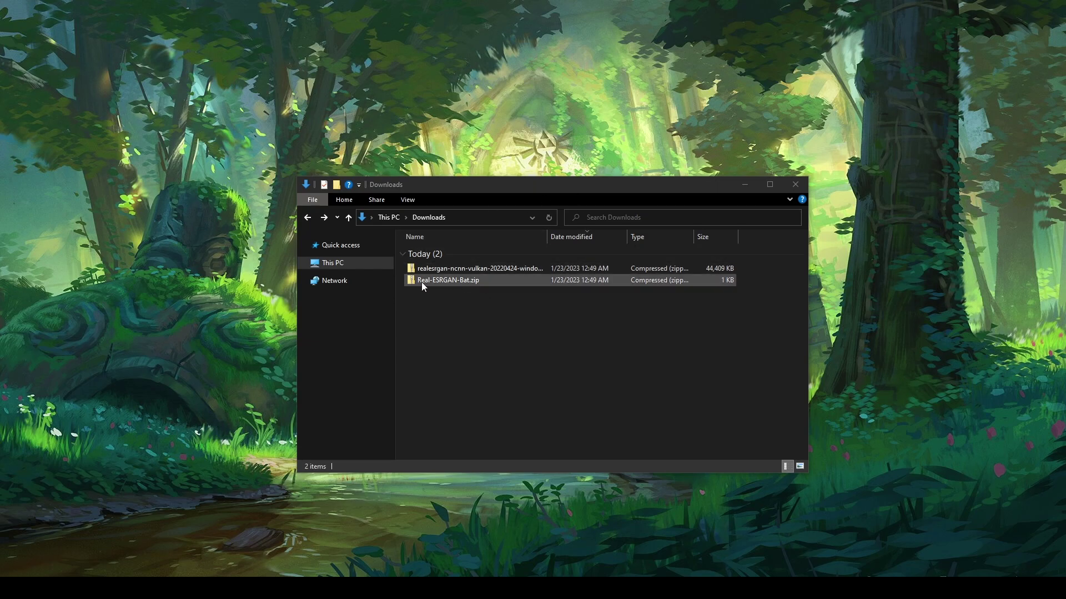
Copy Real-ESRGAN.bat out of Real-ESRGAN-Bat.zip into Downloads and delete the zip
double_click(469, 281)
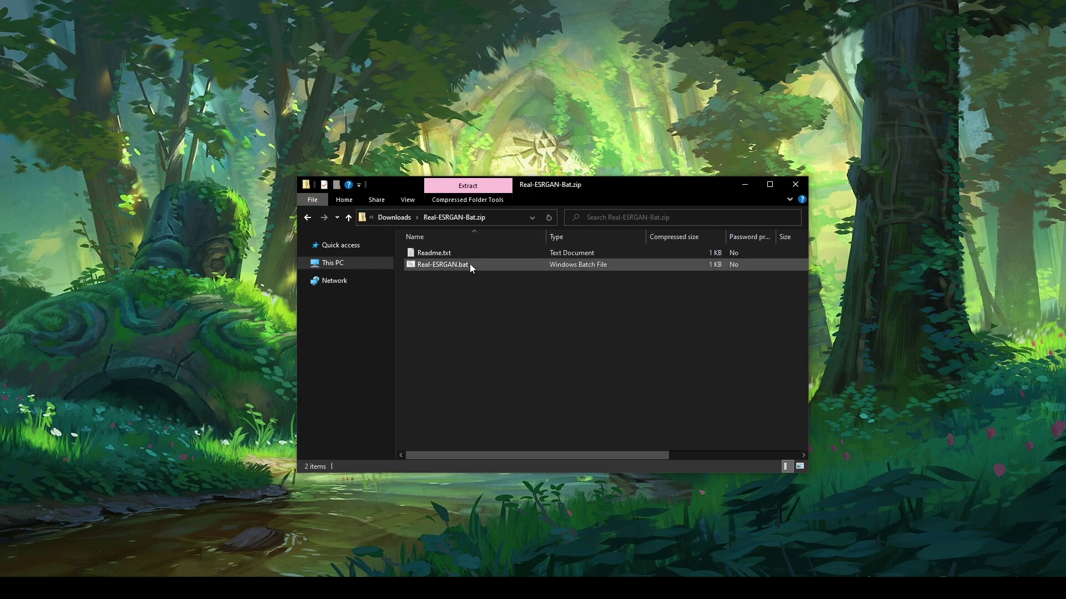
click(464, 268)
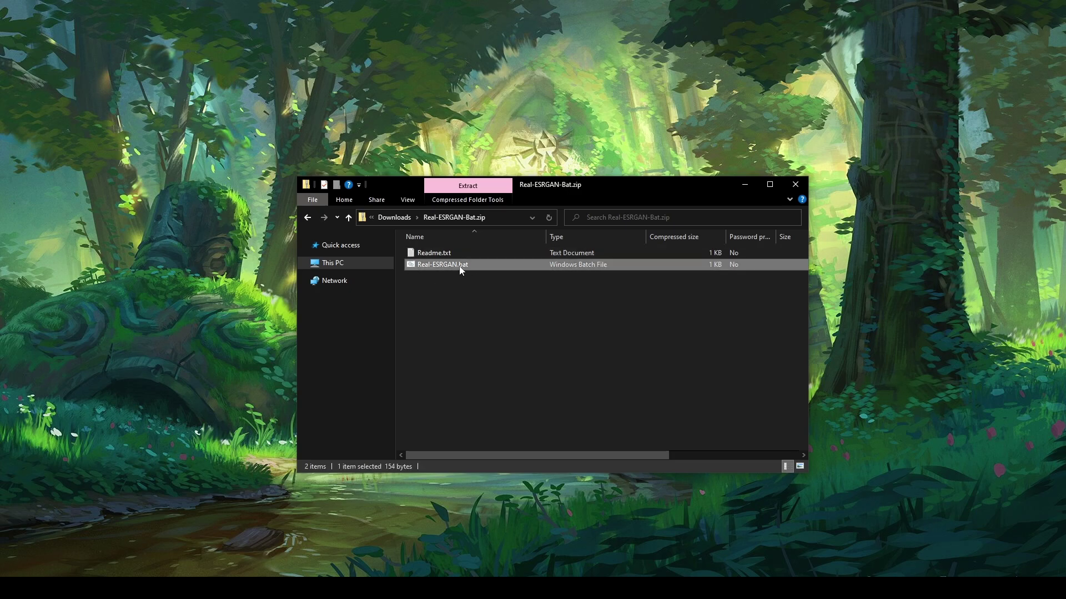
drag(460, 266, 408, 222)
click(405, 218)
right_click(445, 293)
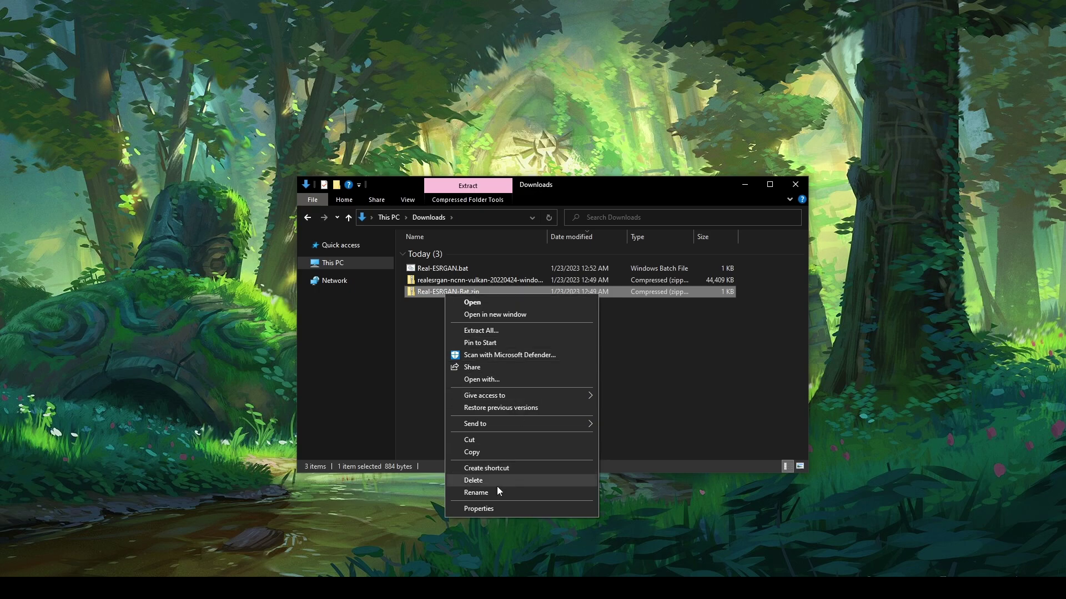
click(497, 481)
Extract the realesrgan-ncnn-vulkan archive into its own folder, then delete the zip
click(436, 284)
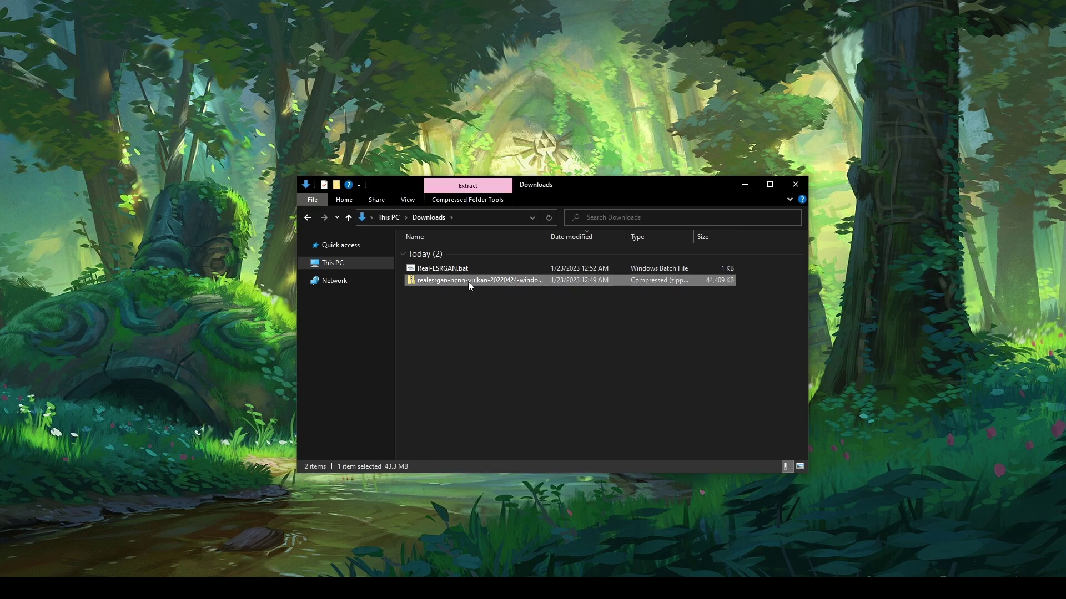
right_click(488, 282)
click(548, 321)
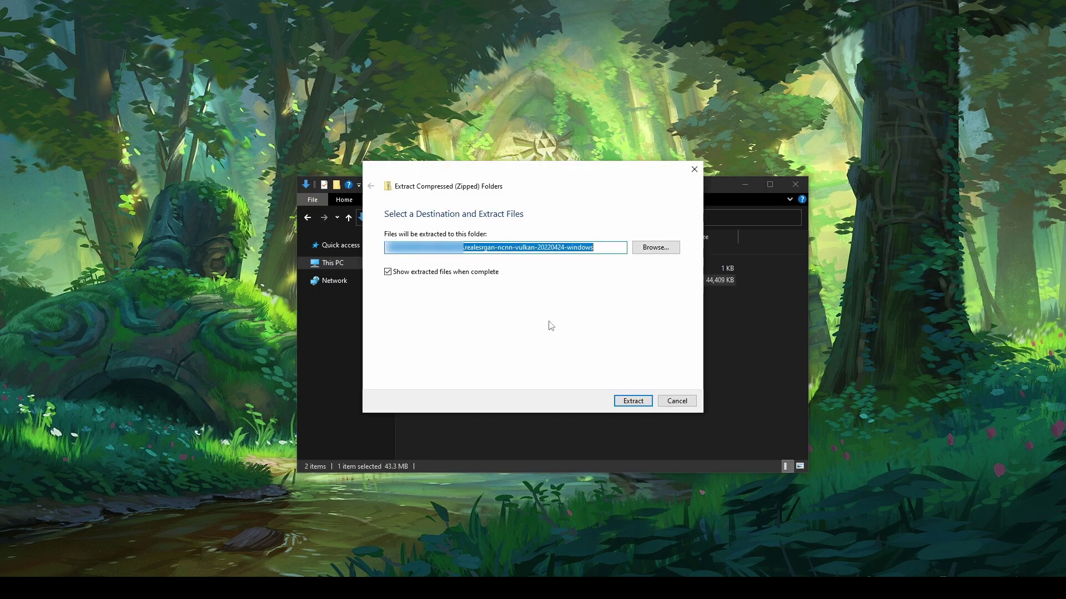
click(636, 402)
click(808, 200)
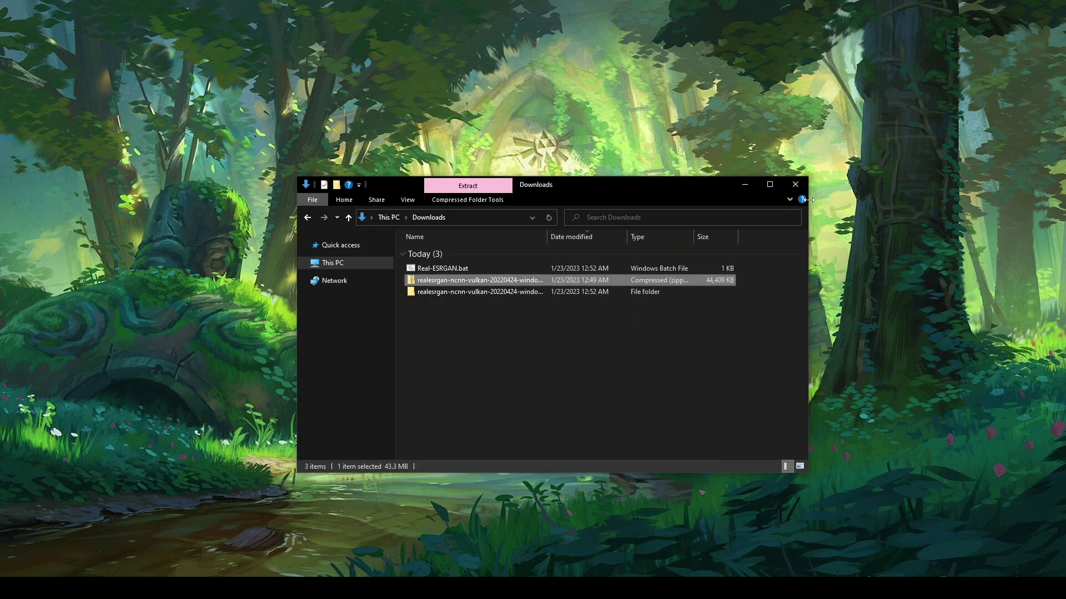
right_click(432, 283)
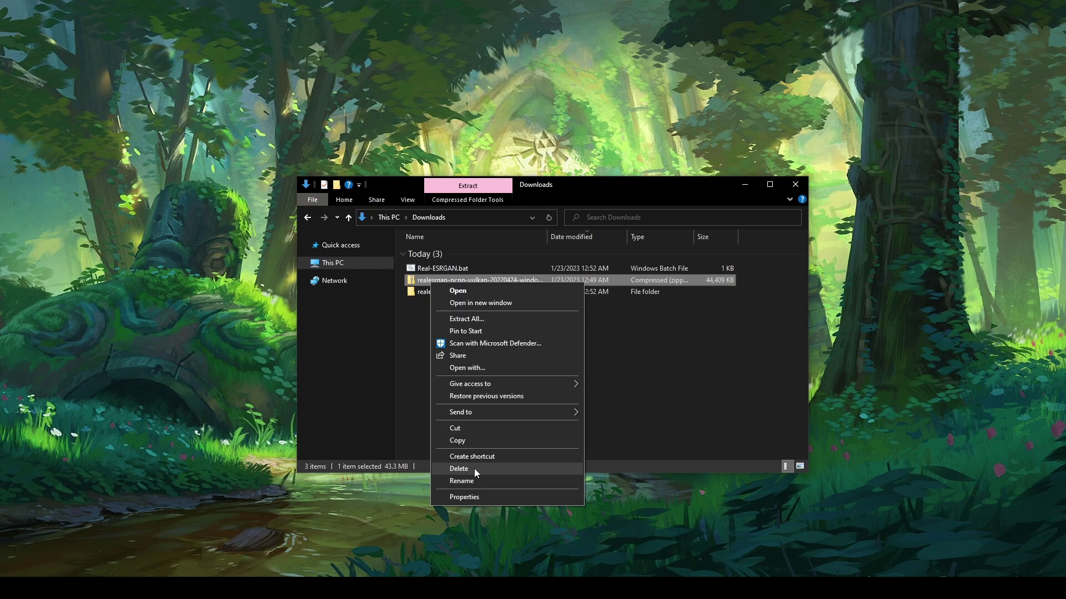
click(476, 469)
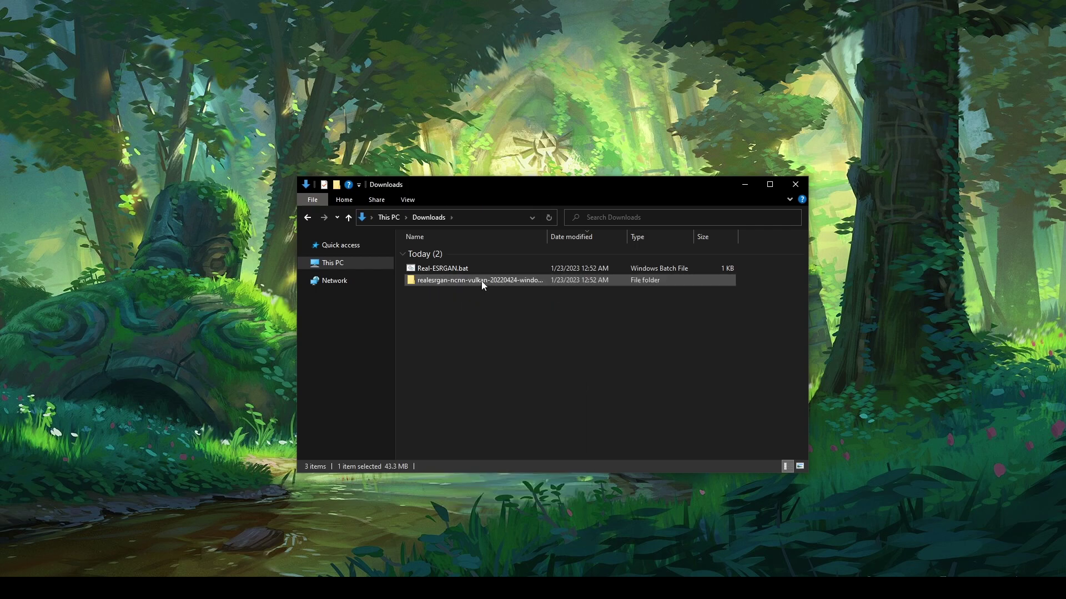
Open the extracted realesrgan folder and preview the sample input.jpg
double_click(451, 281)
click(427, 266)
double_click(427, 267)
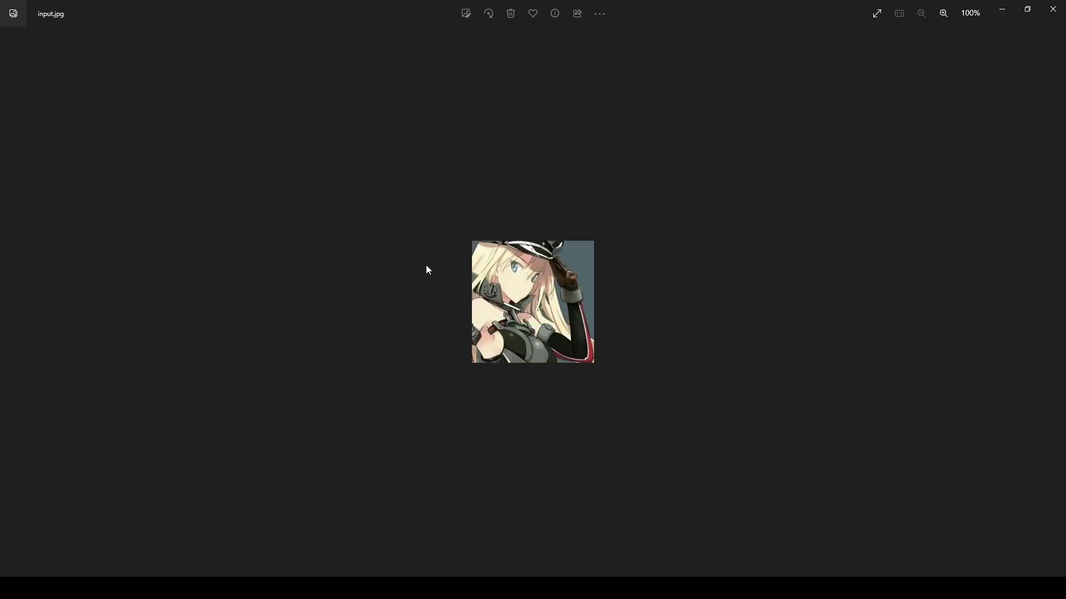
scroll(560, 306, up, 3)
scroll(560, 306, up, 2)
Delete the sample files input.jpg, input2.jpg and onepiece_demo.mp4
click(1053, 9)
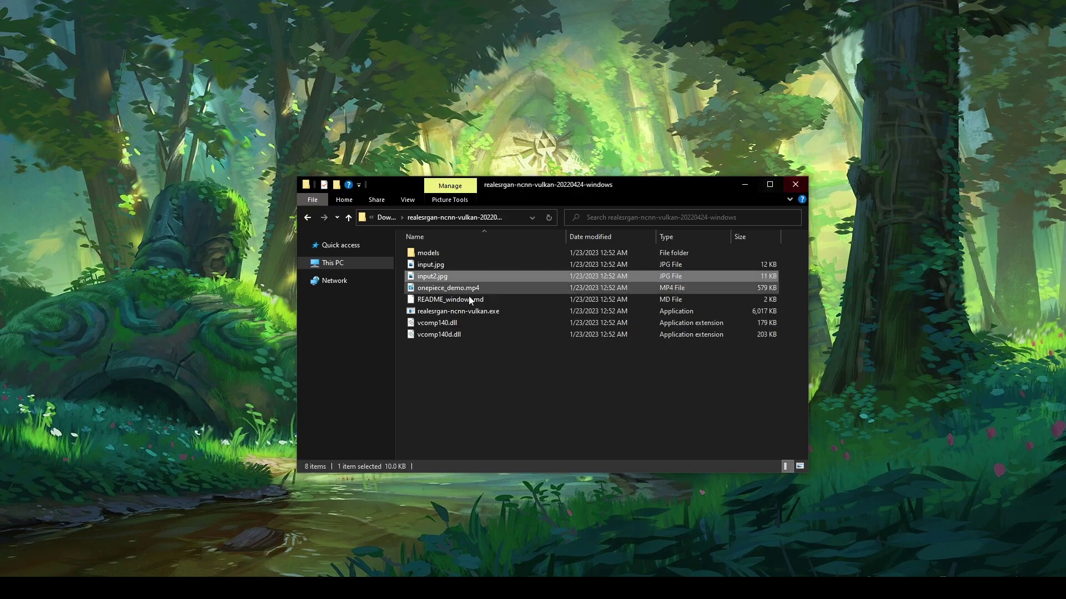
shift+click(447, 288)
right_click(439, 277)
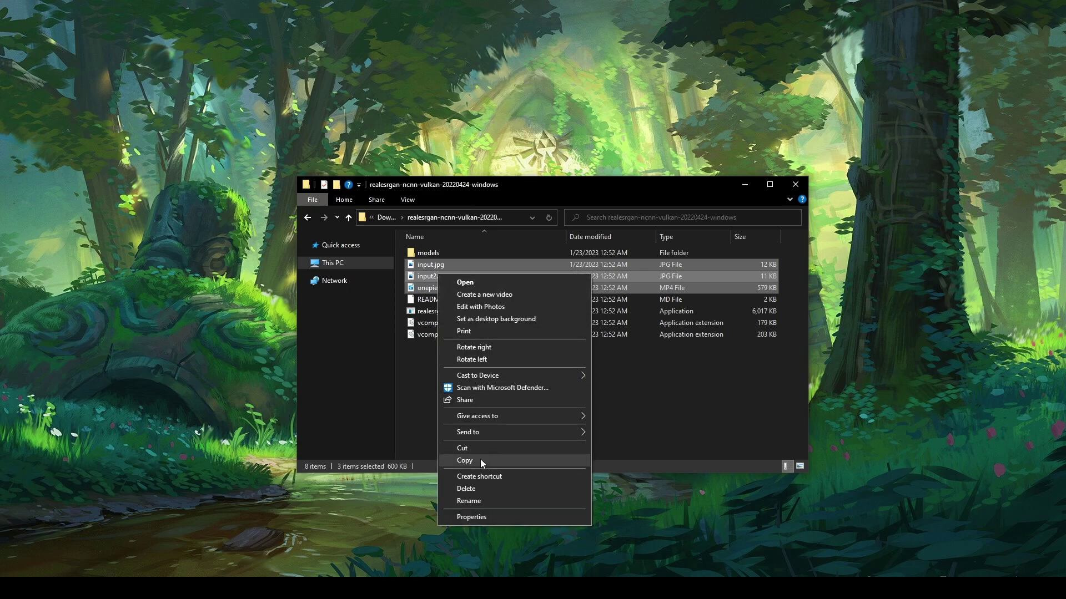
click(476, 491)
Move Real-ESRGAN.bat from Downloads into the realesrgan-ncnn-vulkan folder
key(alt+Up)
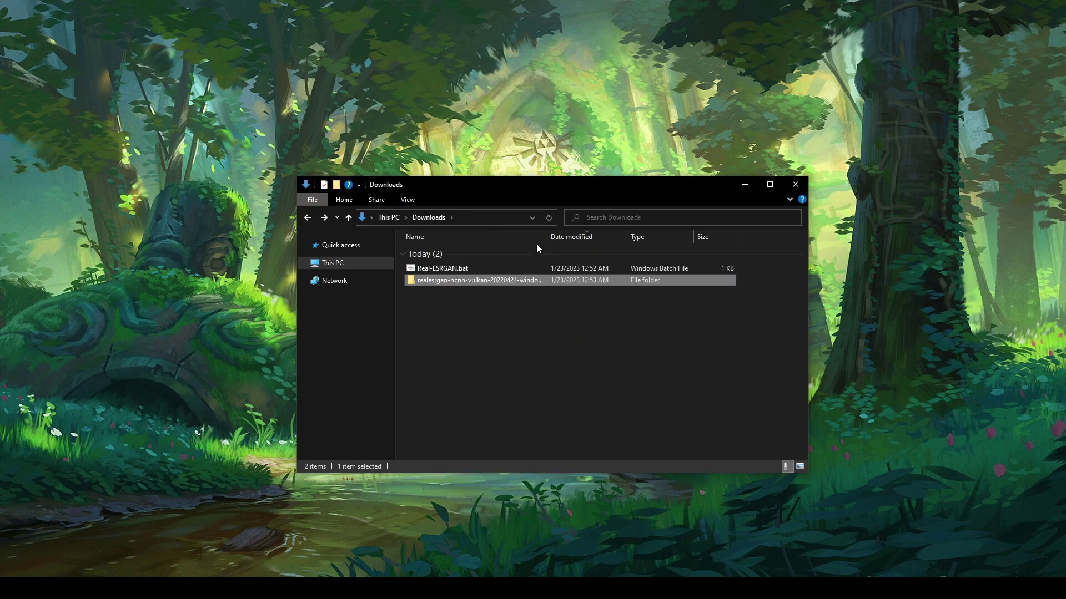
click(444, 269)
drag(427, 276, 460, 278)
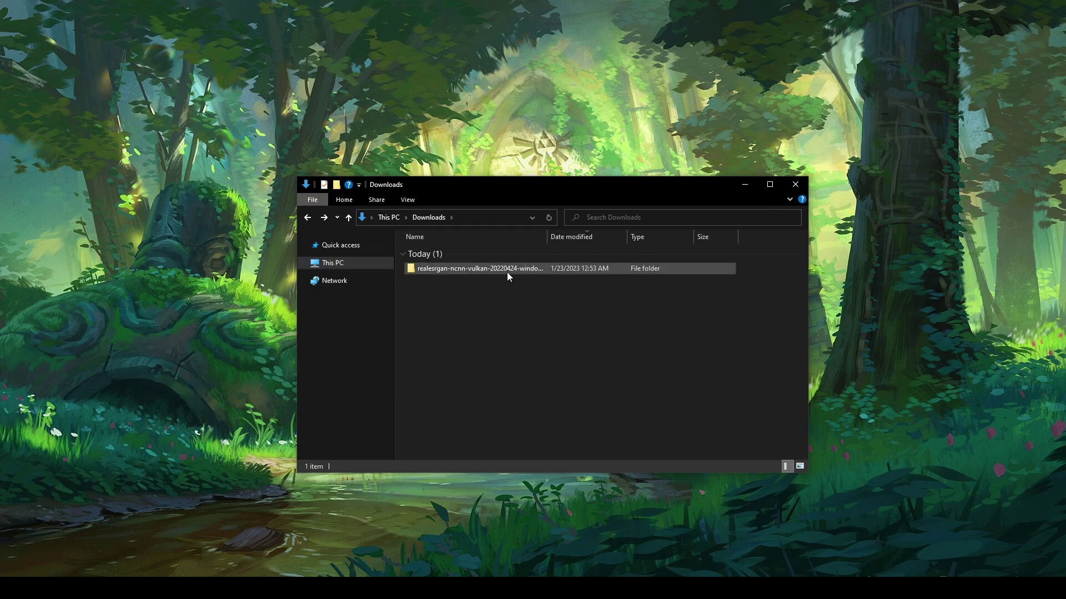
Open the realesrgan folder and run Real-ESRGAN.bat, choosing to run anyway past SmartScreen
double_click(486, 269)
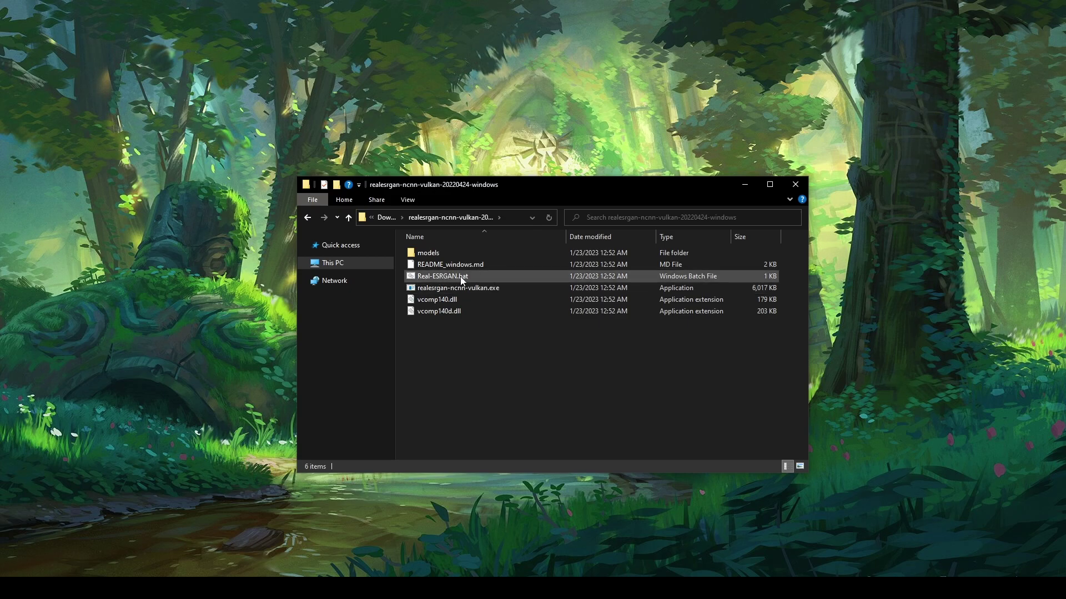
double_click(498, 276)
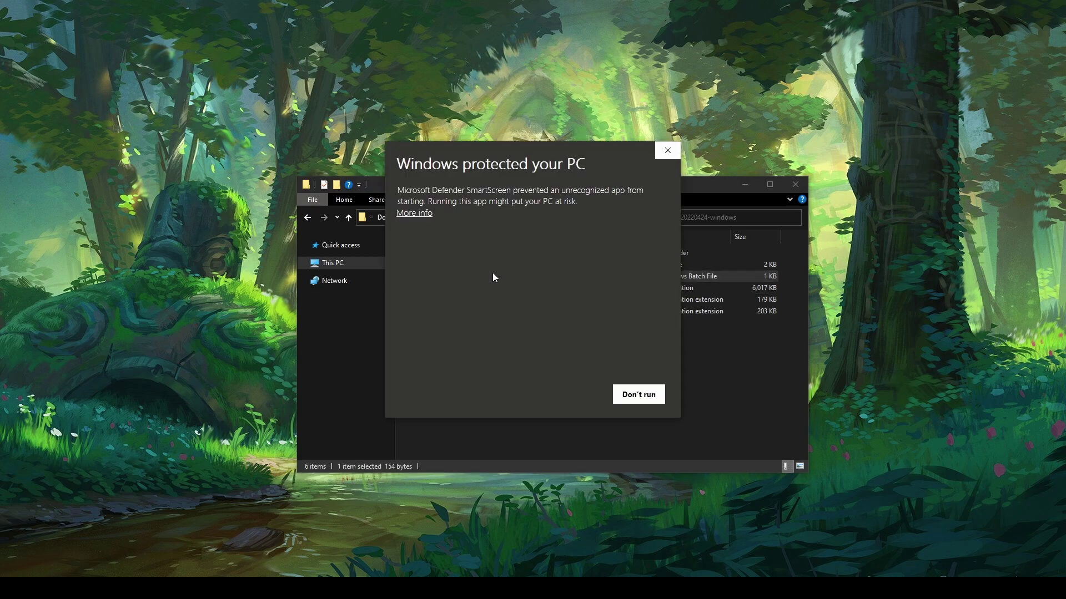
drag(562, 161, 544, 189)
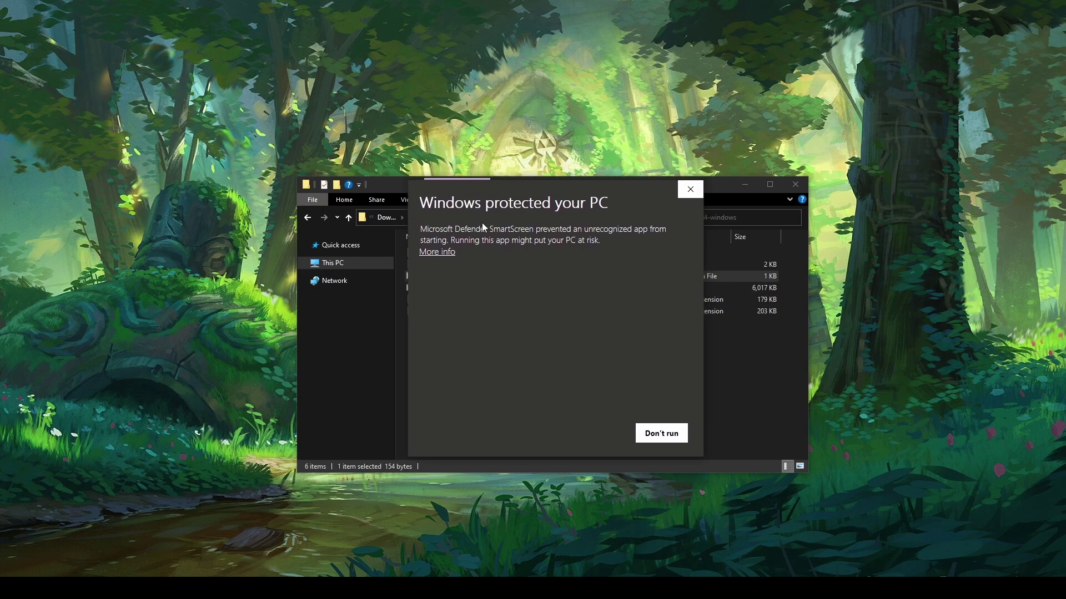
click(441, 253)
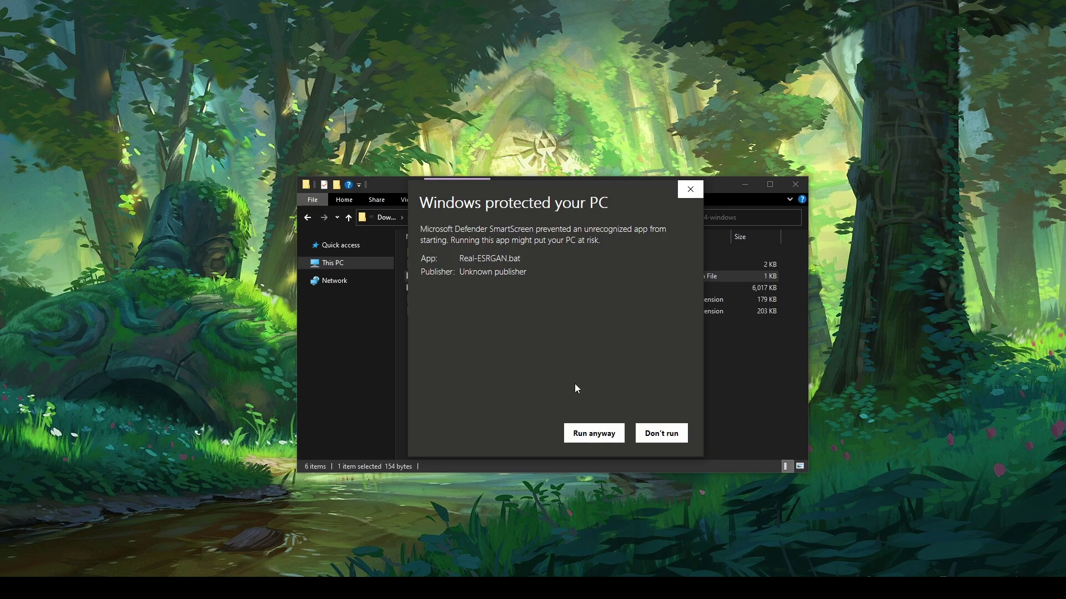
click(588, 433)
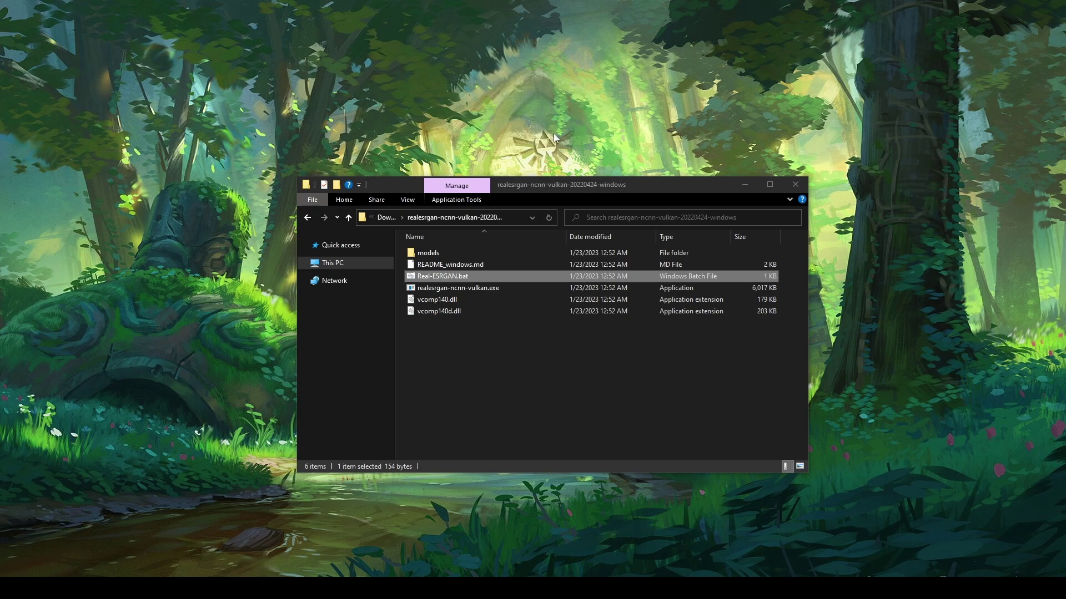
Look inside the models folder, then return to the main Real-ESRGAN folder
click(441, 253)
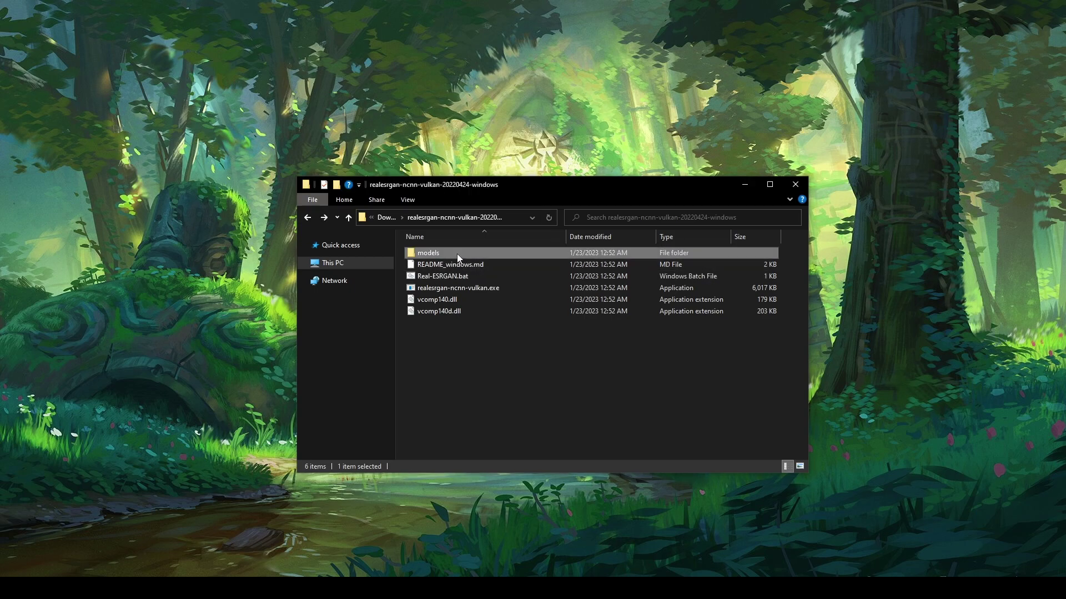
double_click(457, 254)
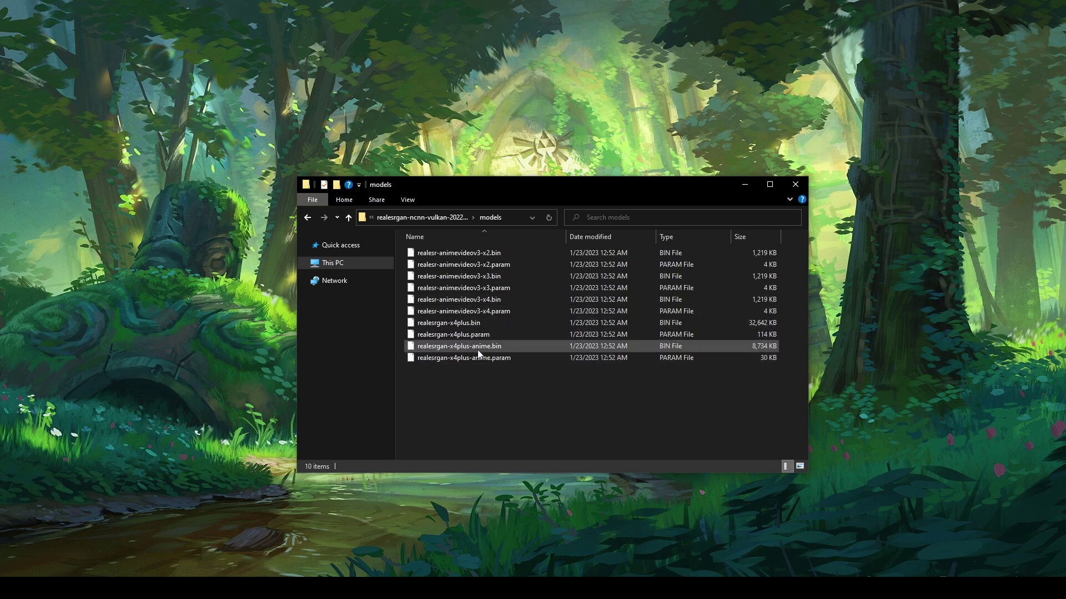
key(alt+Left)
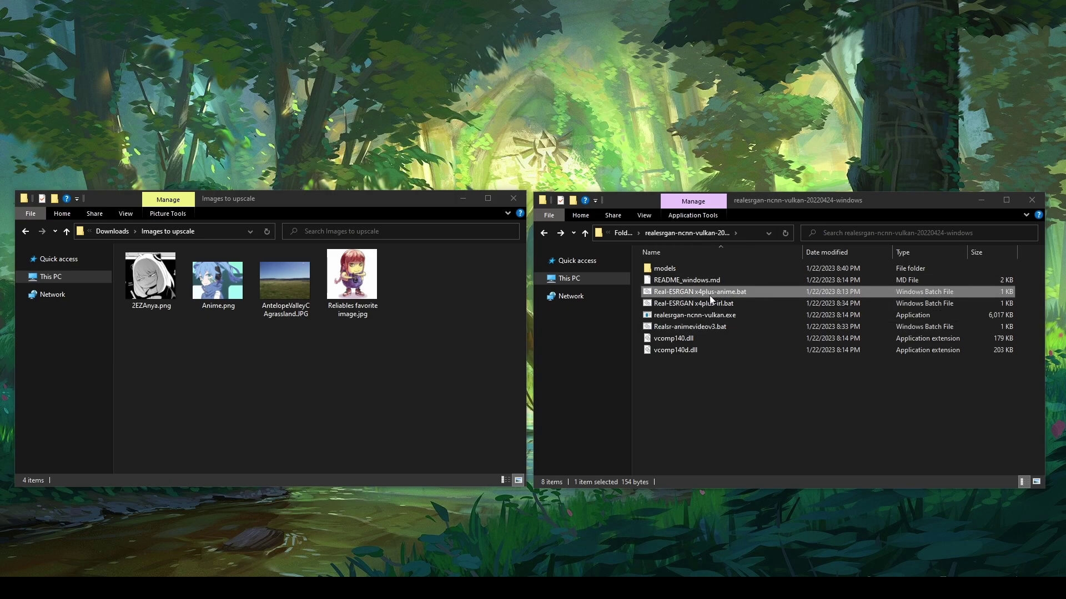
click(717, 268)
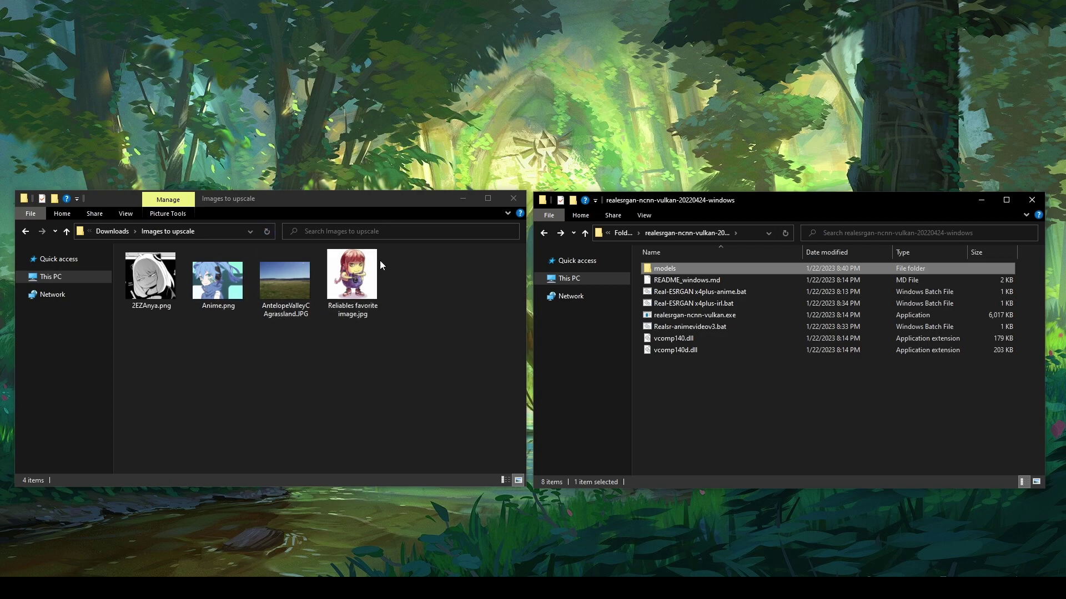
click(218, 293)
double_click(218, 294)
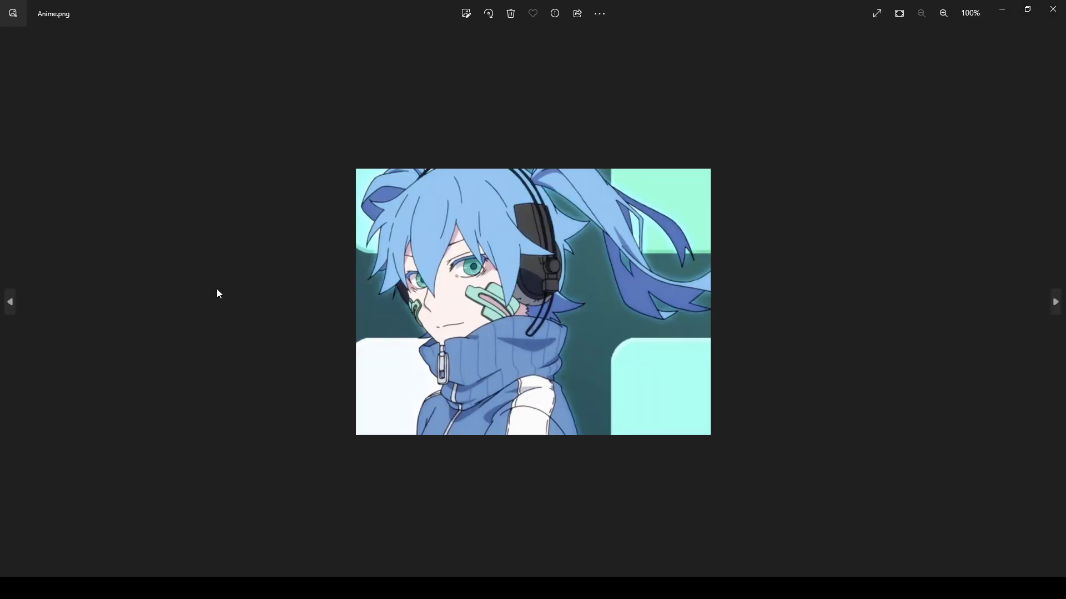
scroll(488, 297, up, 5)
scroll(487, 297, up, 1)
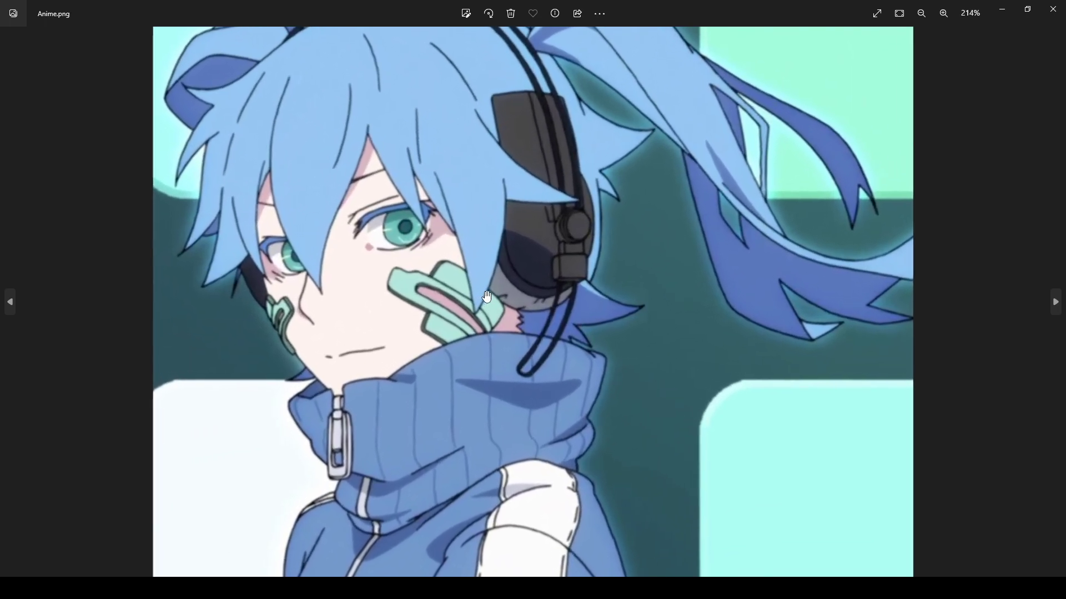
scroll(382, 139, up, 8)
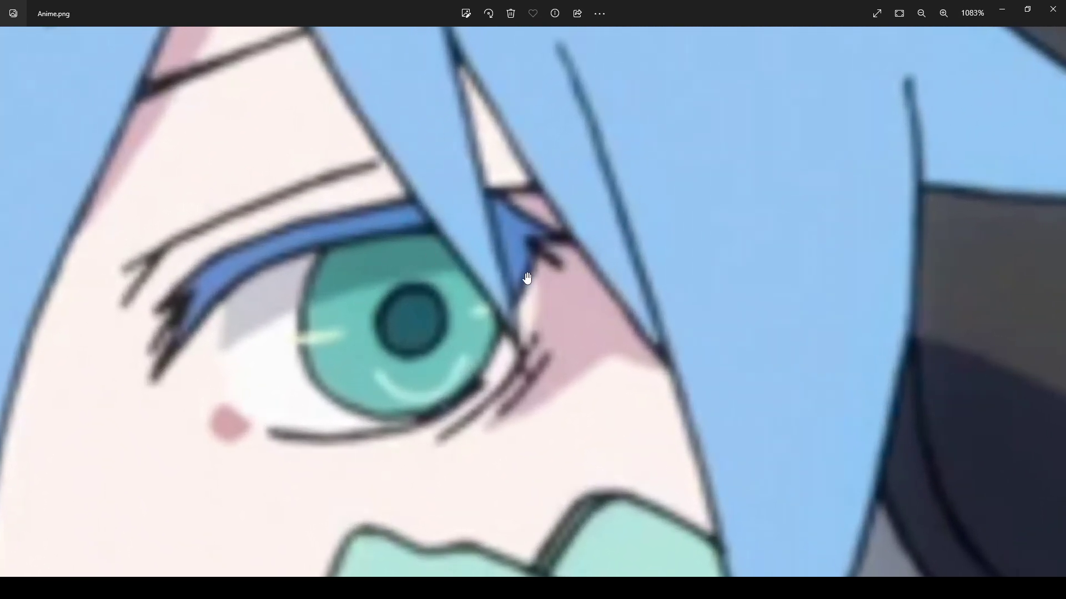
click(1050, 10)
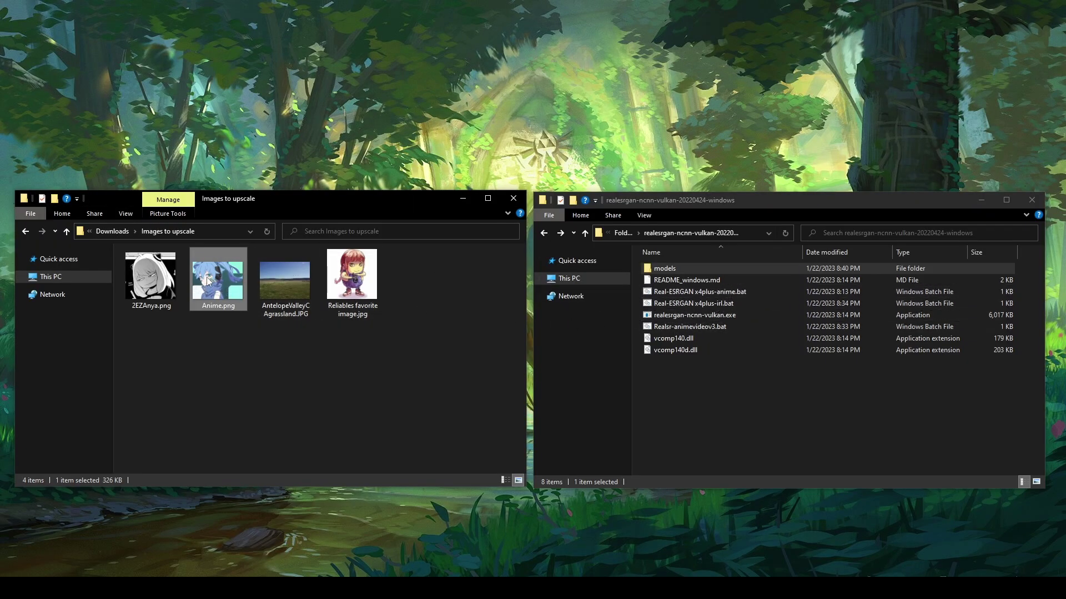
Upscale Anime.png with the x4plus-anime batch and zoom into the resulting Anime_4x.png
drag(209, 281, 727, 295)
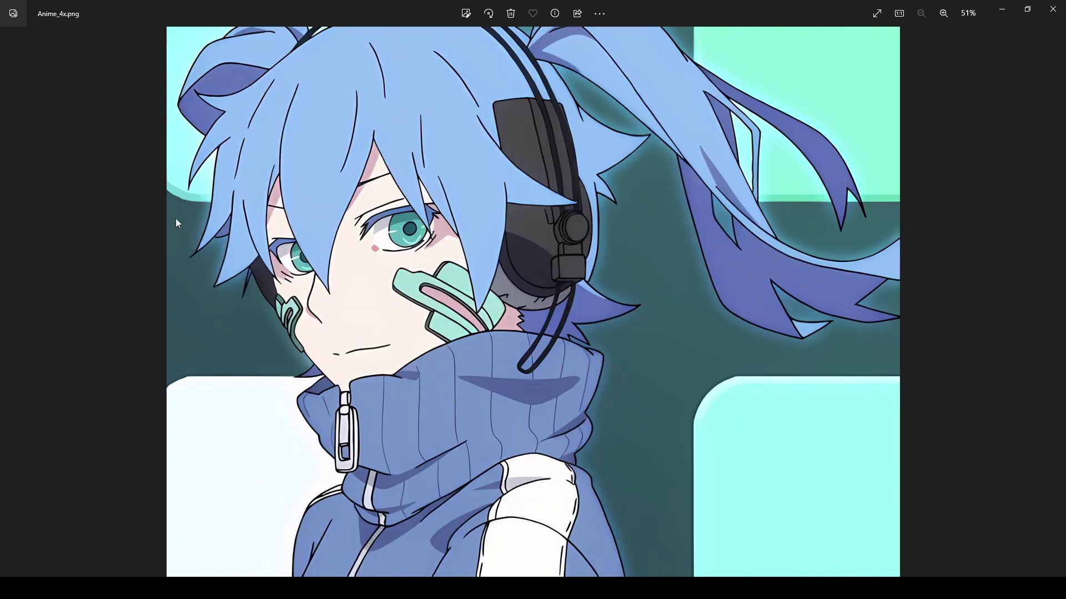
click(1053, 8)
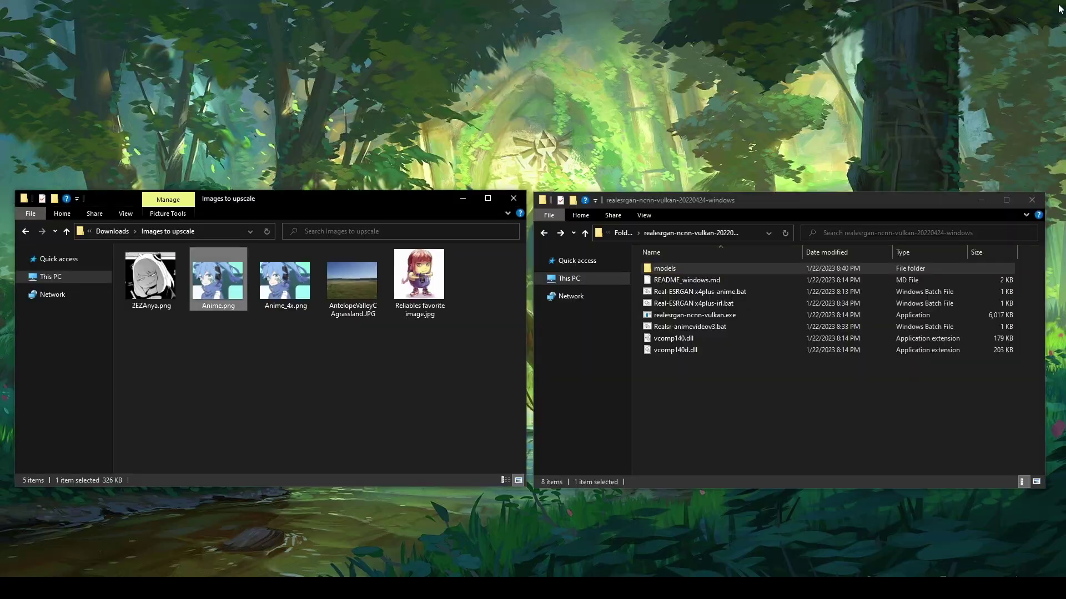
double_click(292, 306)
scroll(382, 264, up, 10)
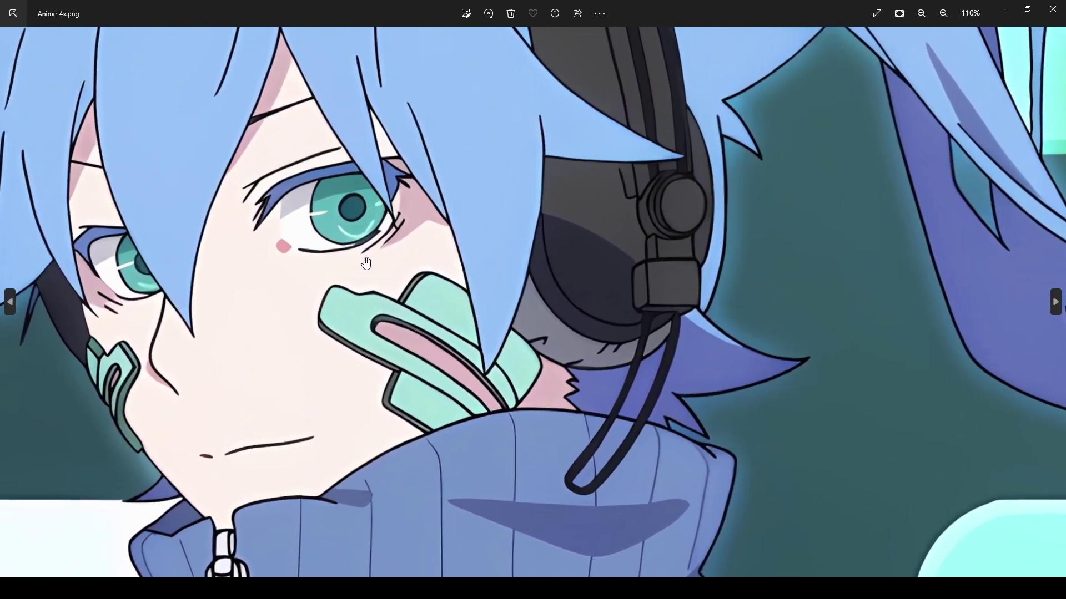
scroll(392, 266, down, 10)
scroll(513, 324, up, 4)
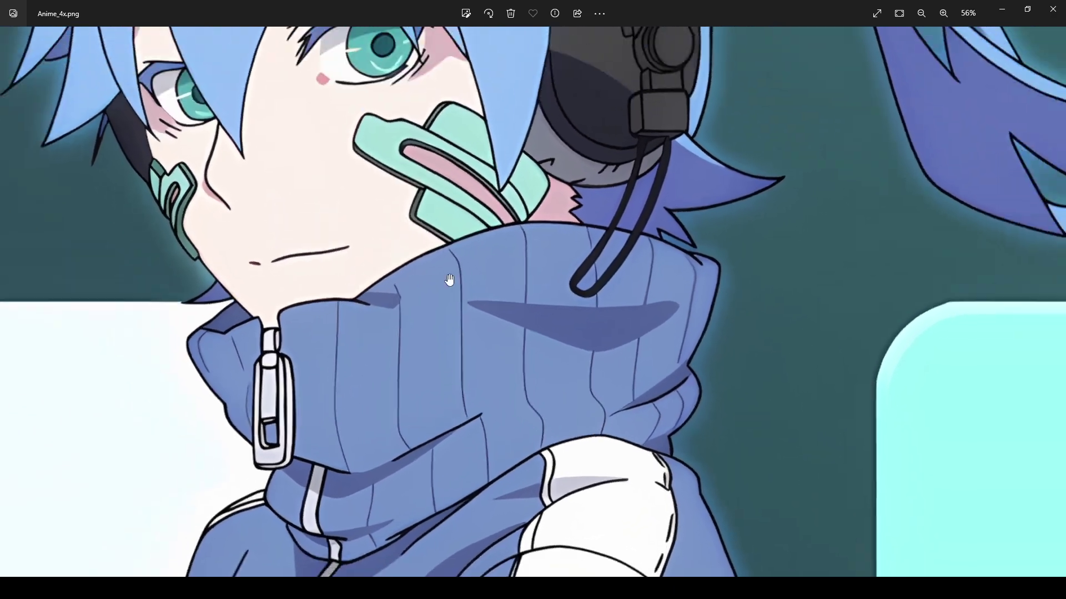
scroll(446, 281, down, 5)
Open the original Anime.png beside Anime_4x.png and zoom both to compare
double_click(773, 11)
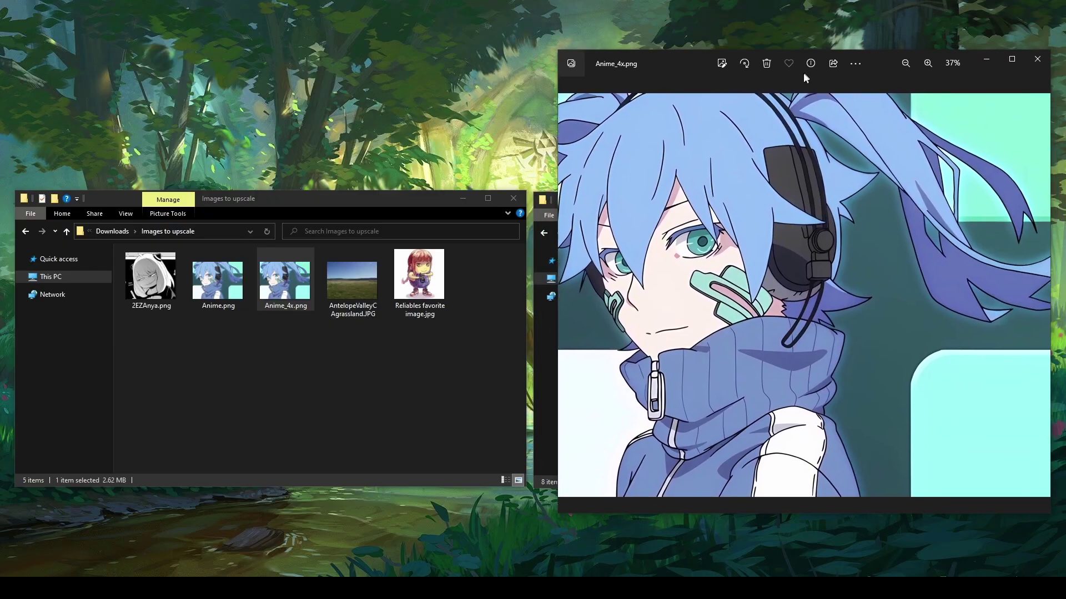
double_click(217, 280)
double_click(728, 7)
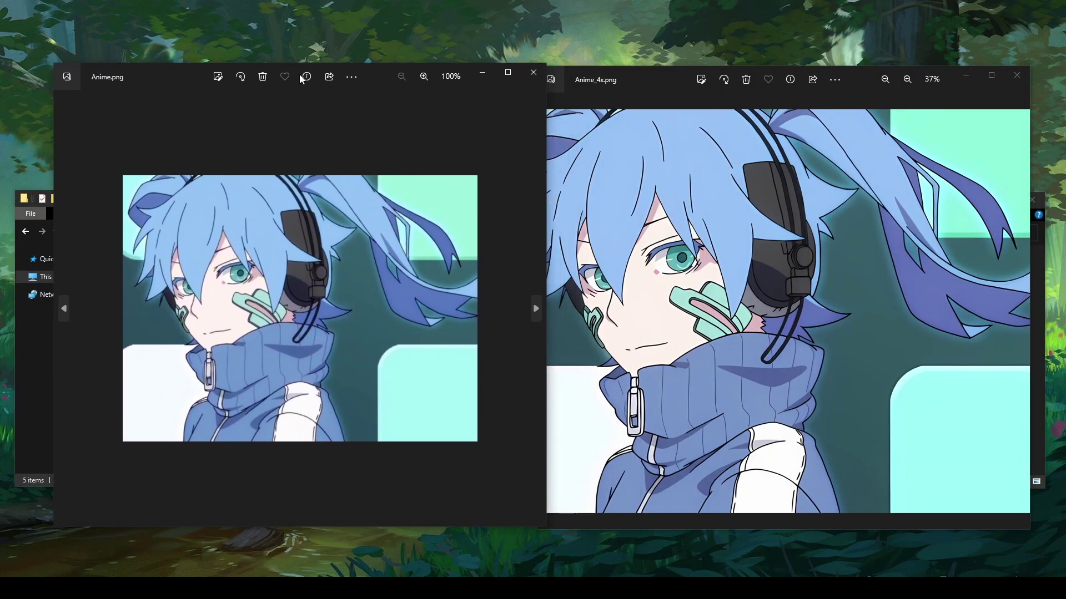
scroll(329, 234, up, 2)
scroll(328, 233, up, 8)
scroll(275, 262, up, 2)
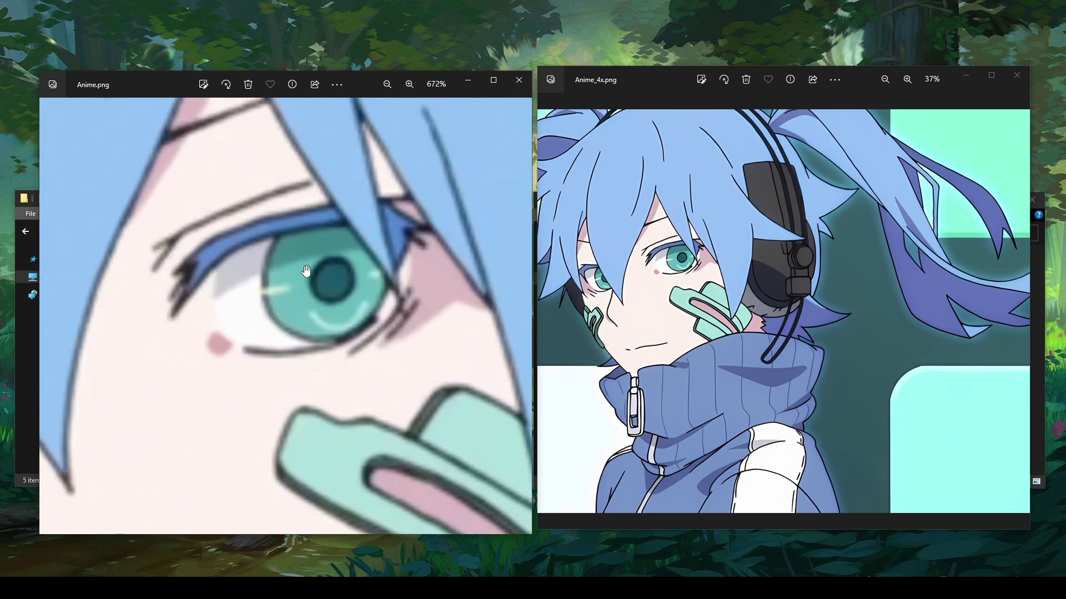
scroll(676, 262, up, 3)
scroll(675, 262, up, 8)
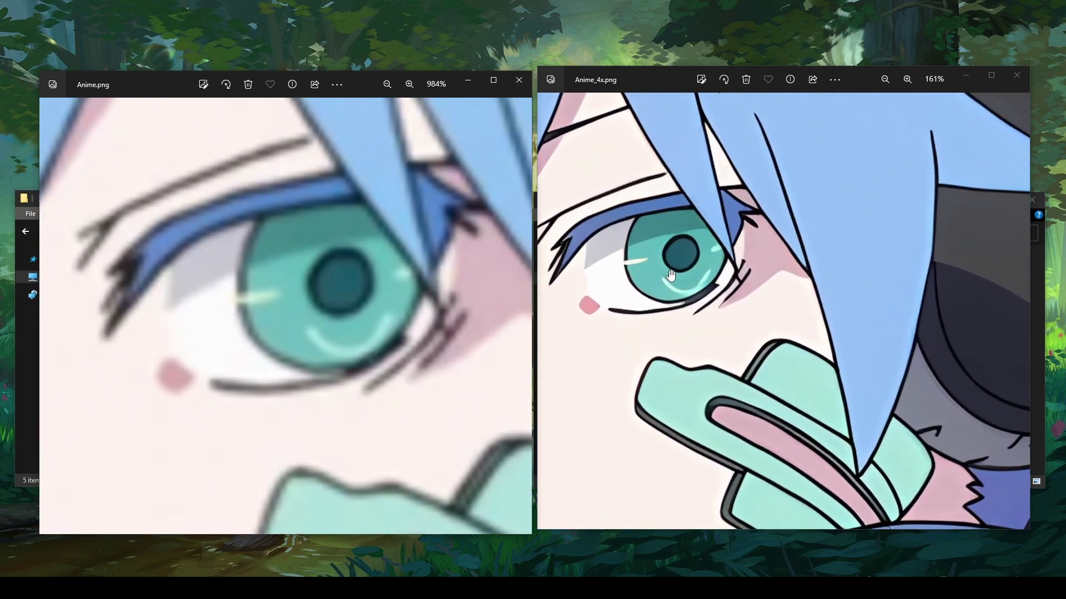
scroll(673, 290, down, 1)
Close the Anime comparison and preview the AntelopeValleyCAgrassland.JPG photo
click(1016, 75)
click(519, 80)
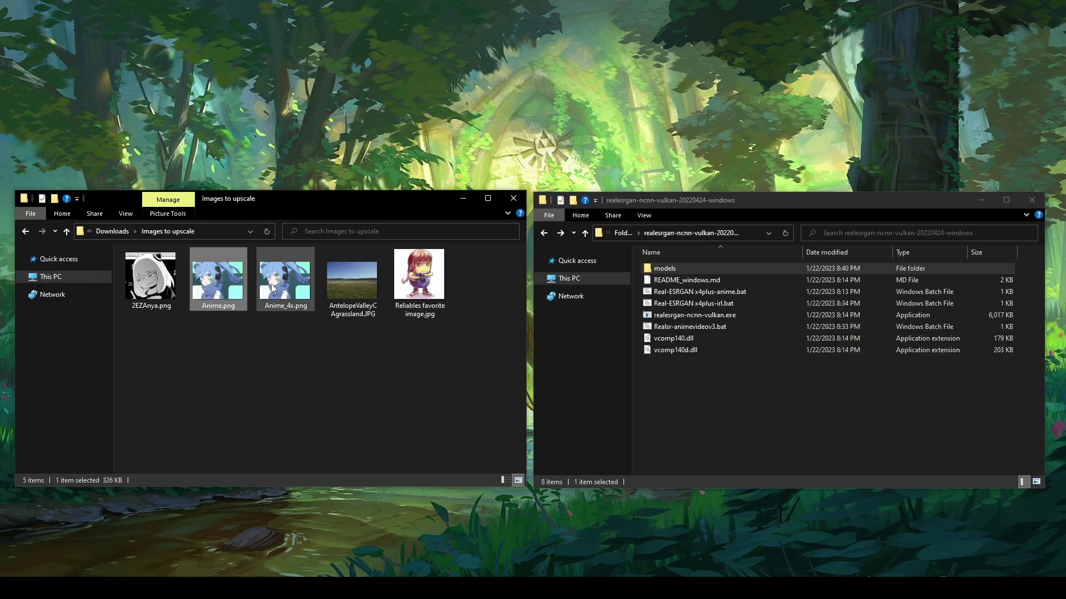
double_click(354, 277)
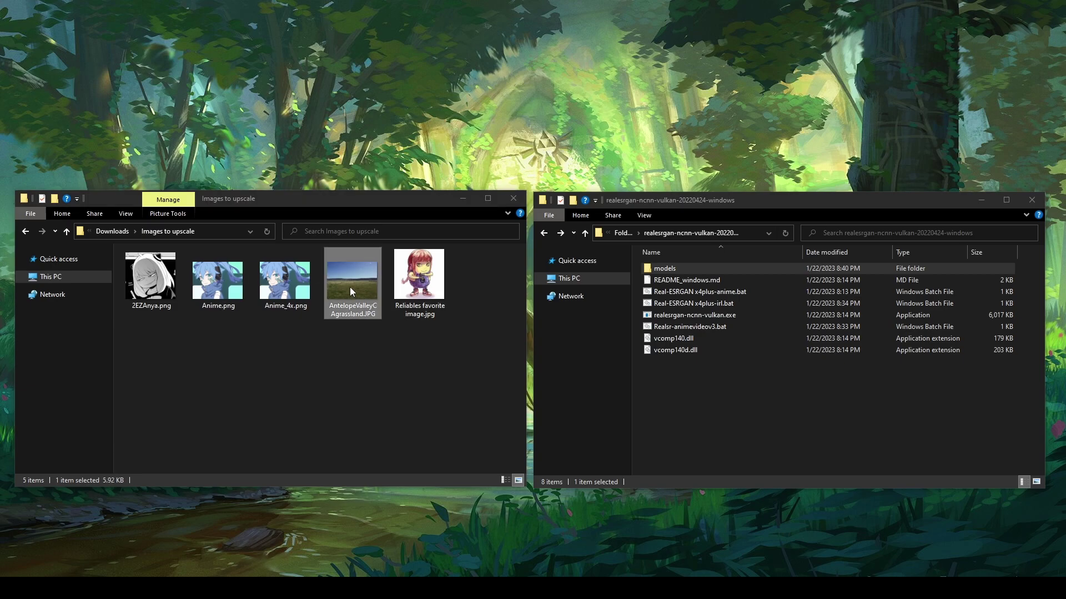
scroll(306, 307, up, 6)
scroll(306, 307, down, 3)
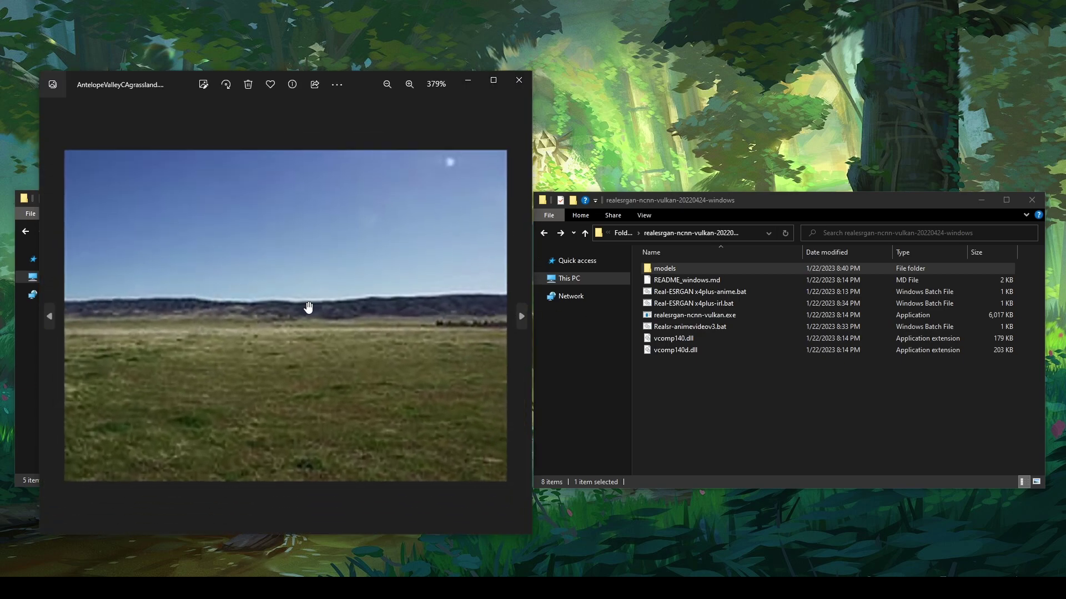
scroll(308, 307, up, 2)
scroll(308, 307, down, 2)
click(519, 81)
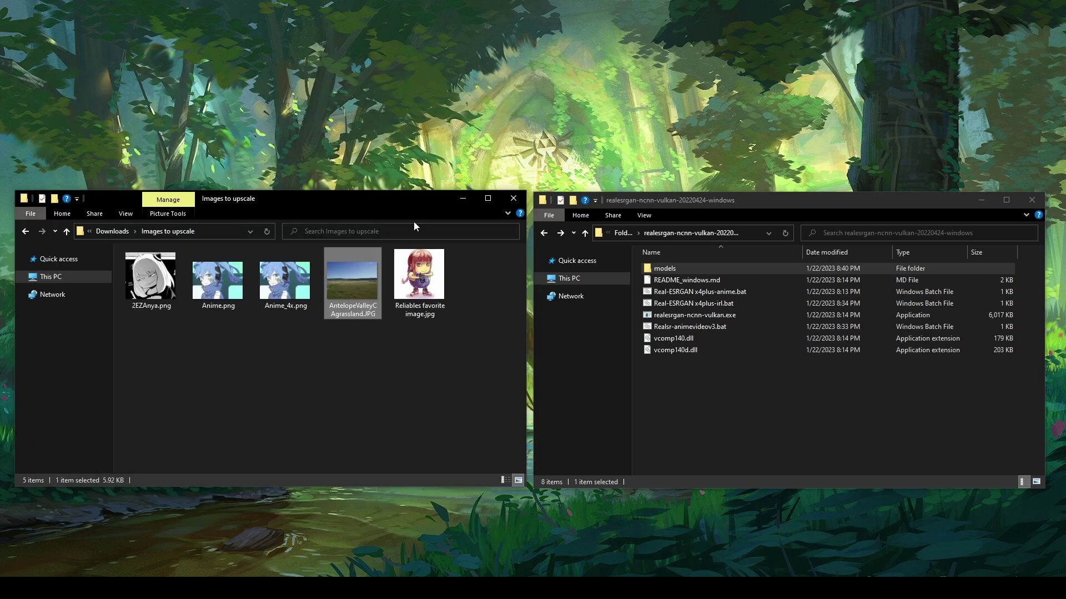
Upscale the grassland photo with x4plus-irl and place its _4x viewer beside the original
drag(348, 284, 702, 306)
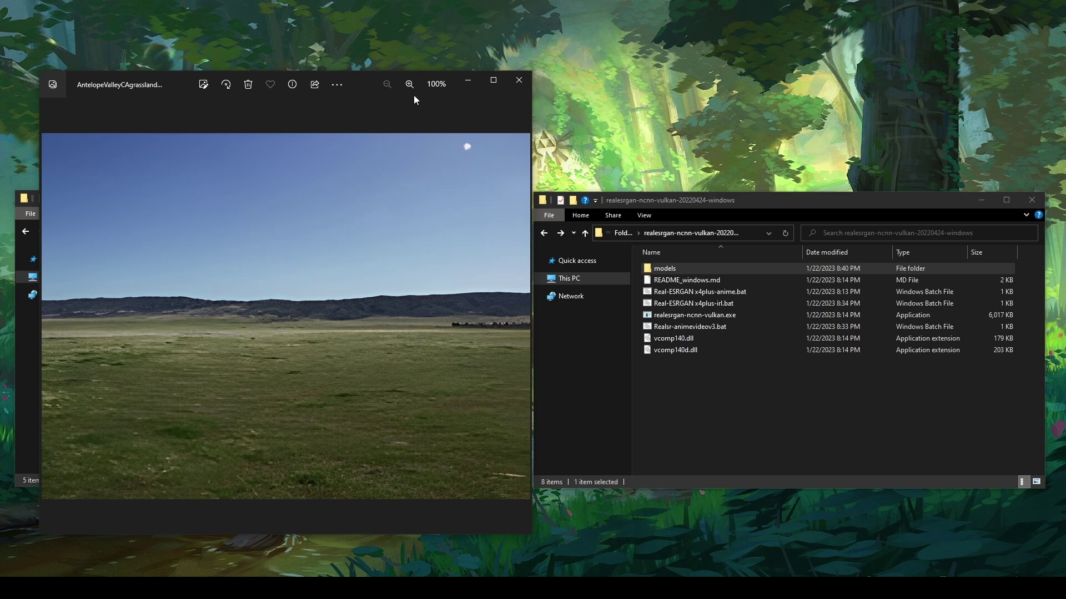
drag(414, 95, 823, 77)
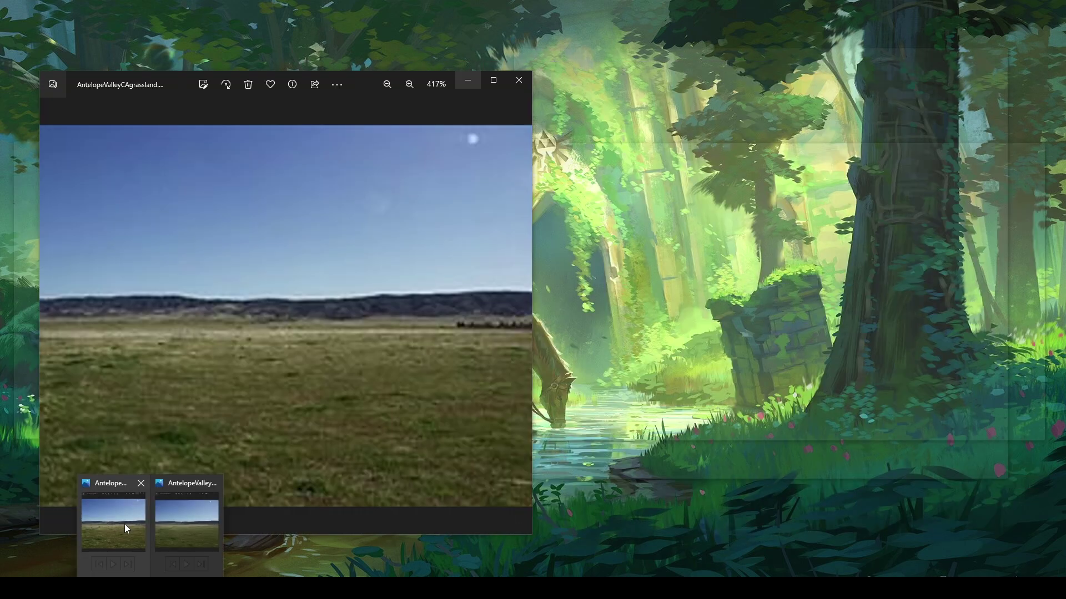
click(124, 524)
click(771, 105)
drag(868, 87, 857, 88)
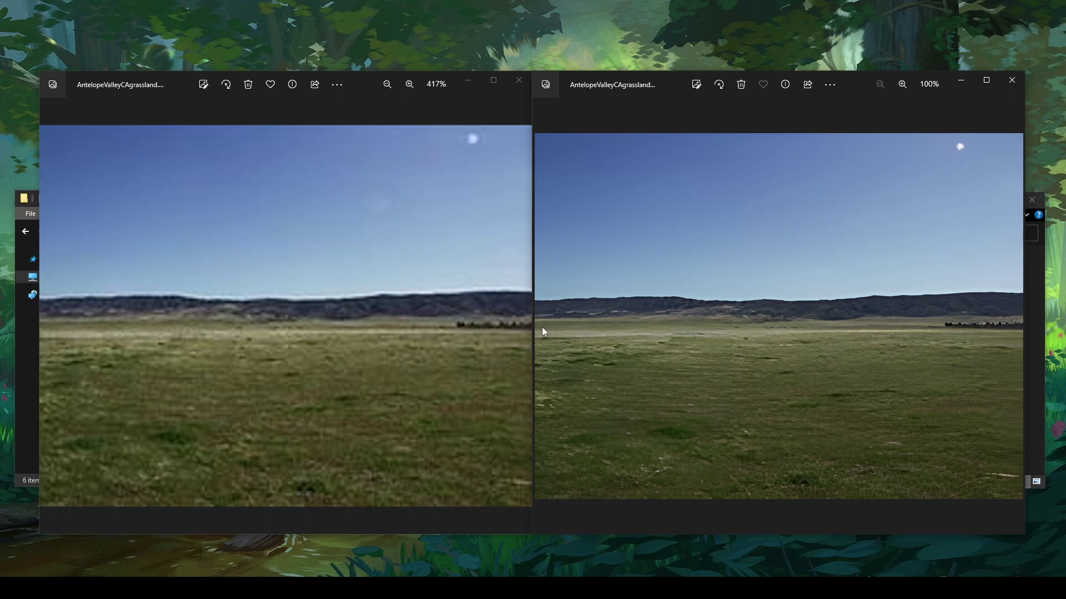
Zoom in and out on both grassland images to compare original and 4x detail
scroll(1001, 333, up, 5)
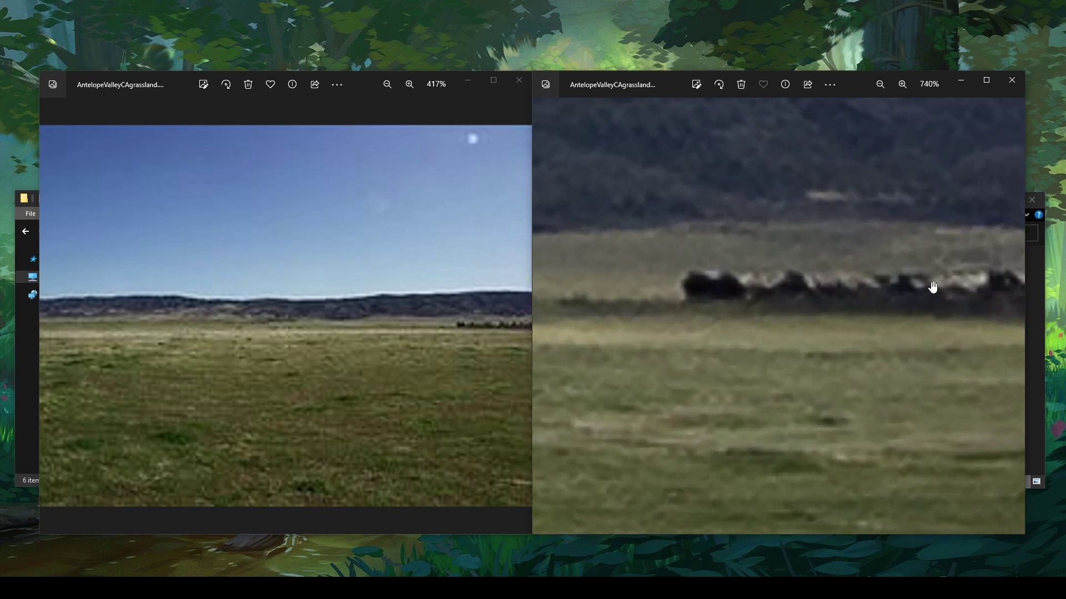
scroll(850, 386, down, 5)
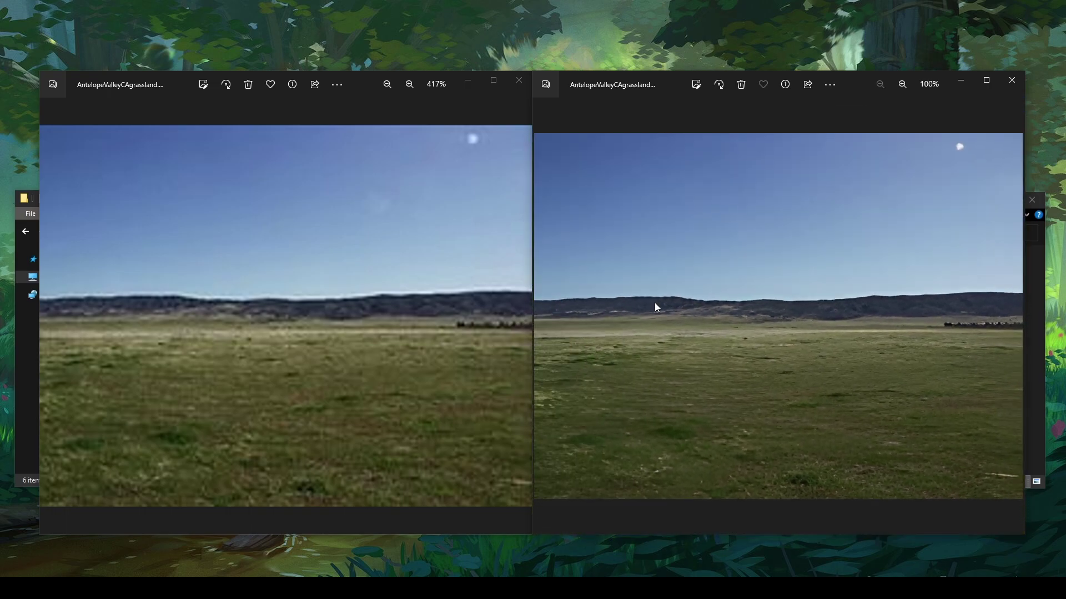
scroll(656, 308, up, 3)
scroll(249, 314, up, 3)
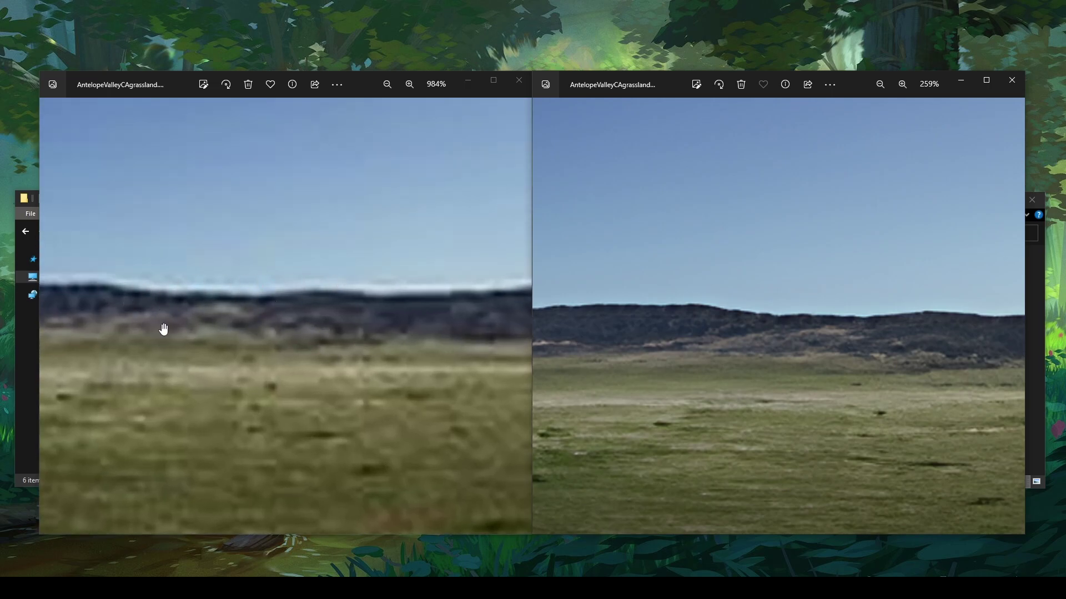
scroll(170, 329, down, 5)
scroll(271, 338, up, 4)
scroll(744, 341, down, 5)
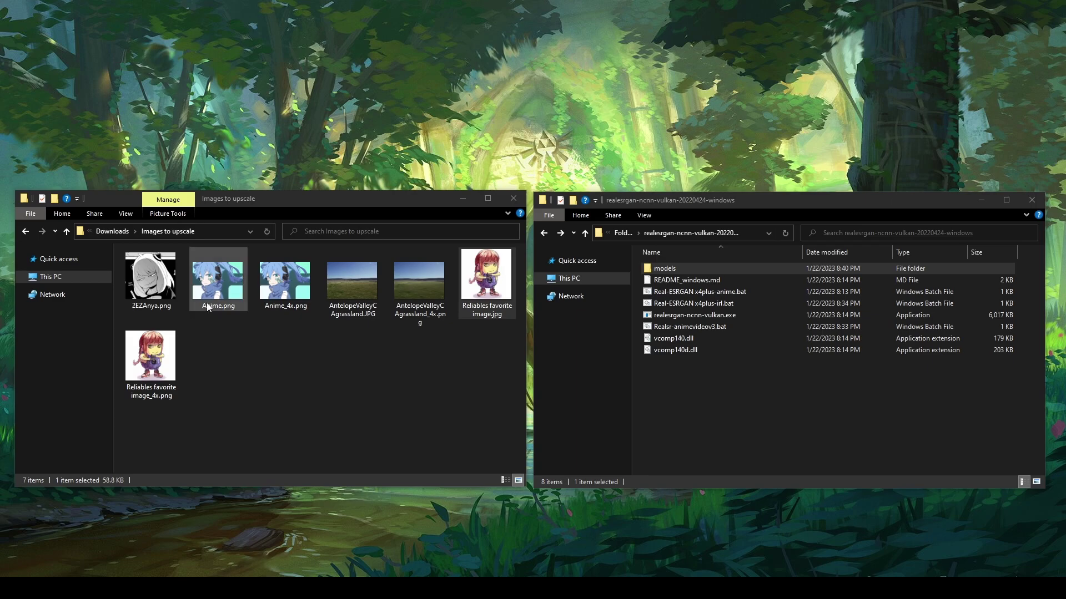
Preview the manga image 2EZAnya.png, then close it
click(154, 279)
double_click(155, 280)
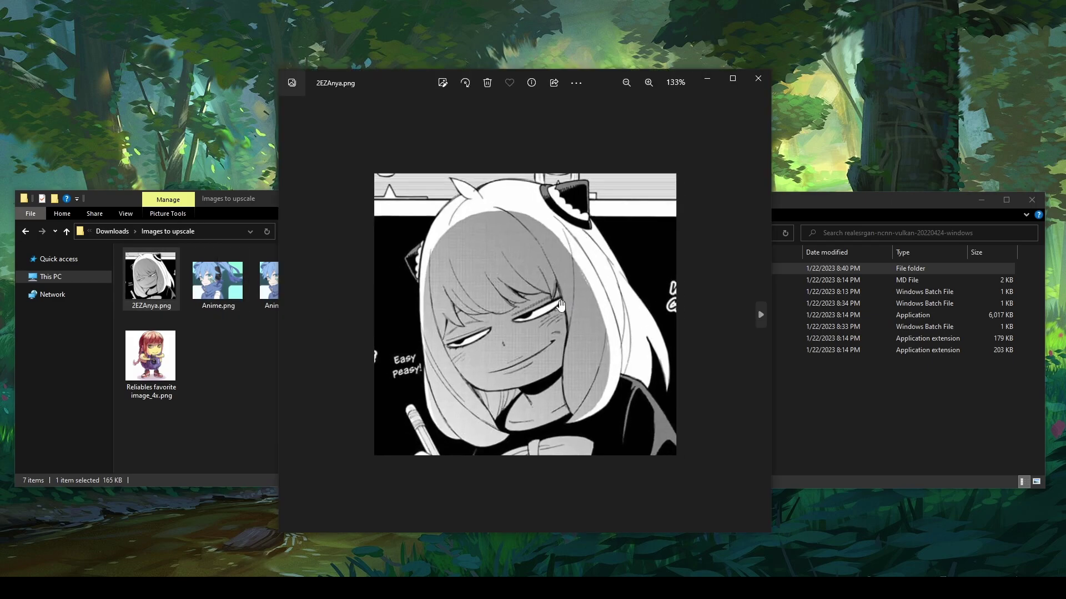
click(758, 78)
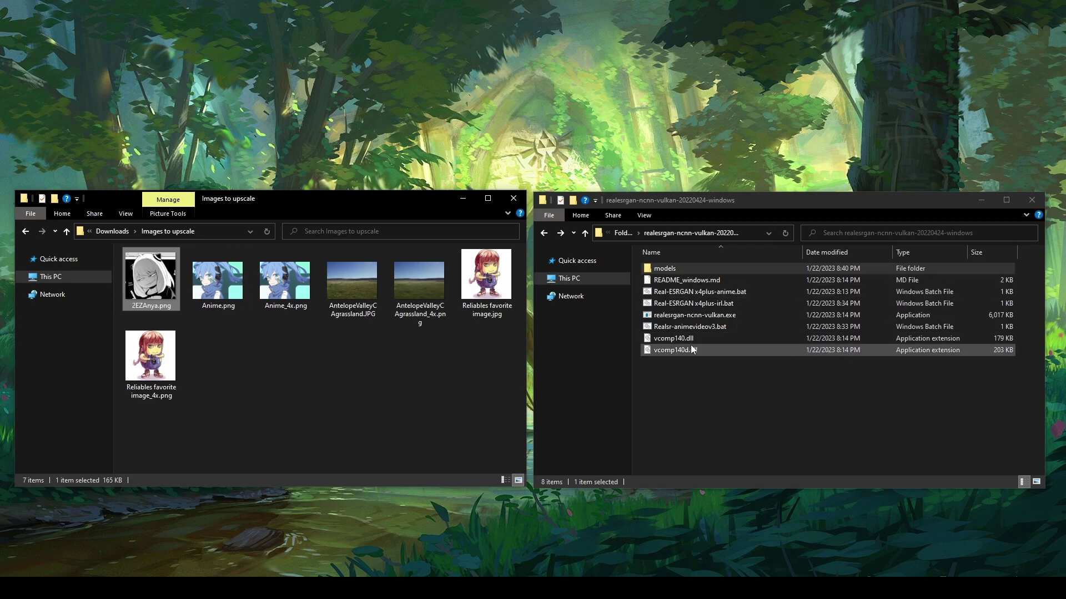
Upscale 2EZAnya.png with Realsr-animevideov3.bat and open the original beside 2EZAnya_4x.png
click(693, 328)
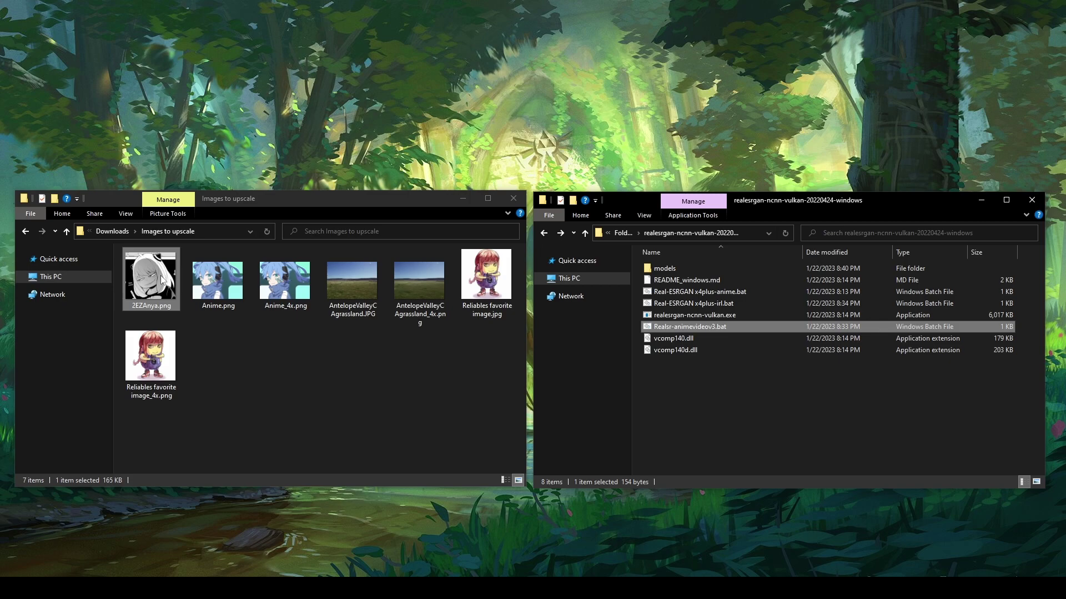
drag(160, 276, 738, 288)
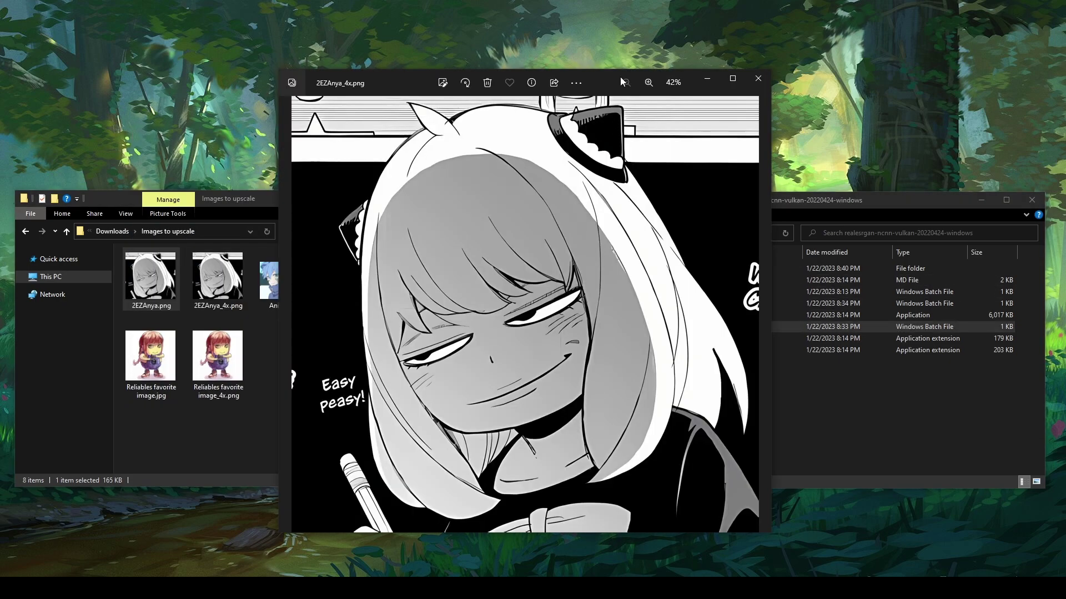
drag(621, 76, 876, 69)
double_click(151, 276)
Place the original 2EZAnya.png beside the 4x image and zoom into the manga face
drag(611, 90, 373, 62)
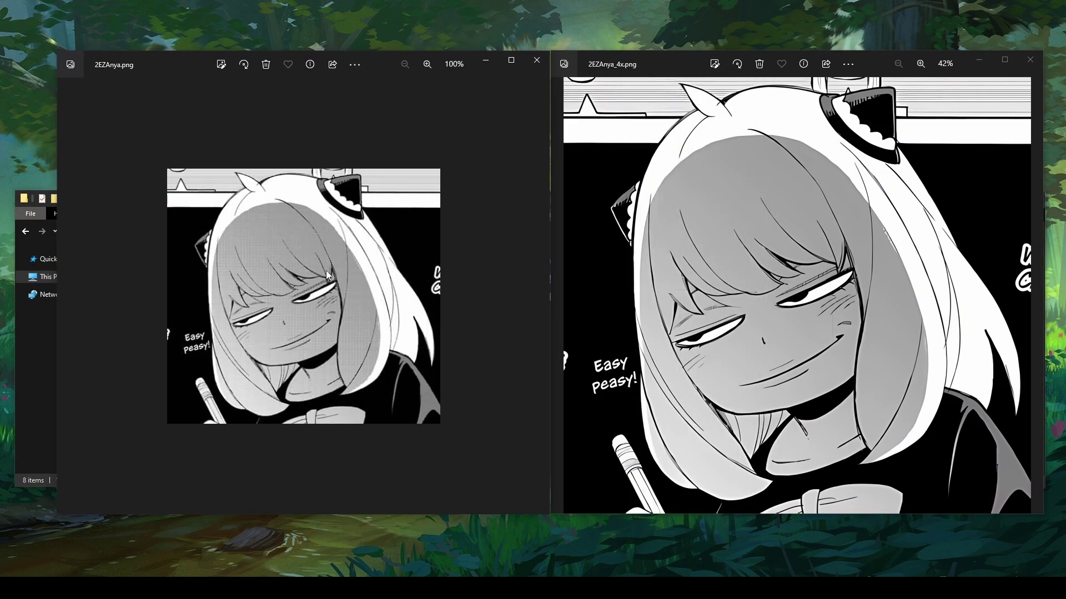
scroll(276, 298, up, 5)
scroll(276, 298, up, 5)
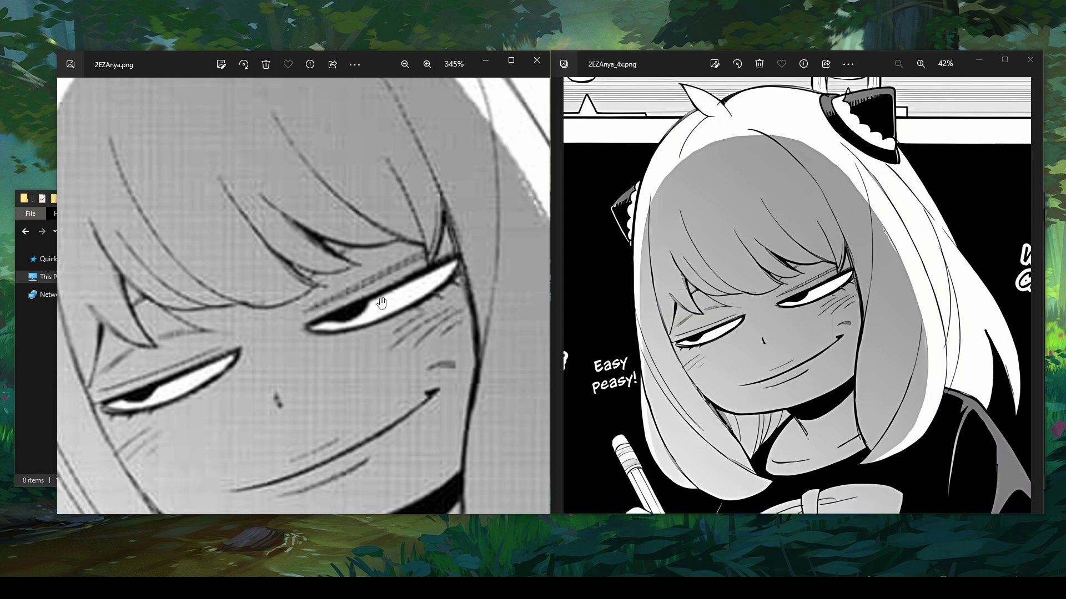
scroll(361, 300, down, 3)
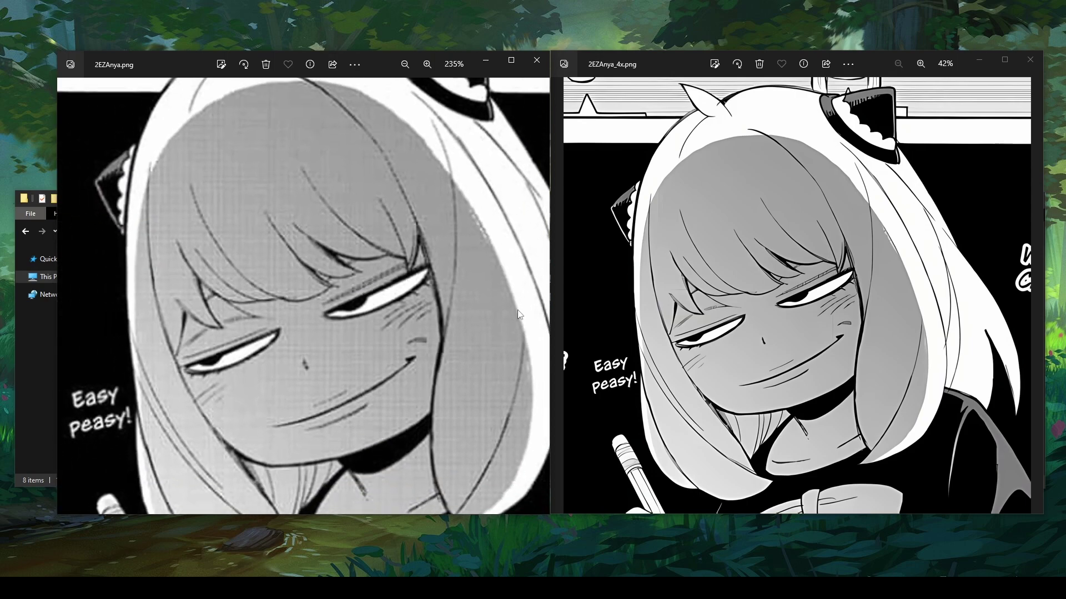
scroll(762, 179, up, 4)
scroll(763, 179, up, 1)
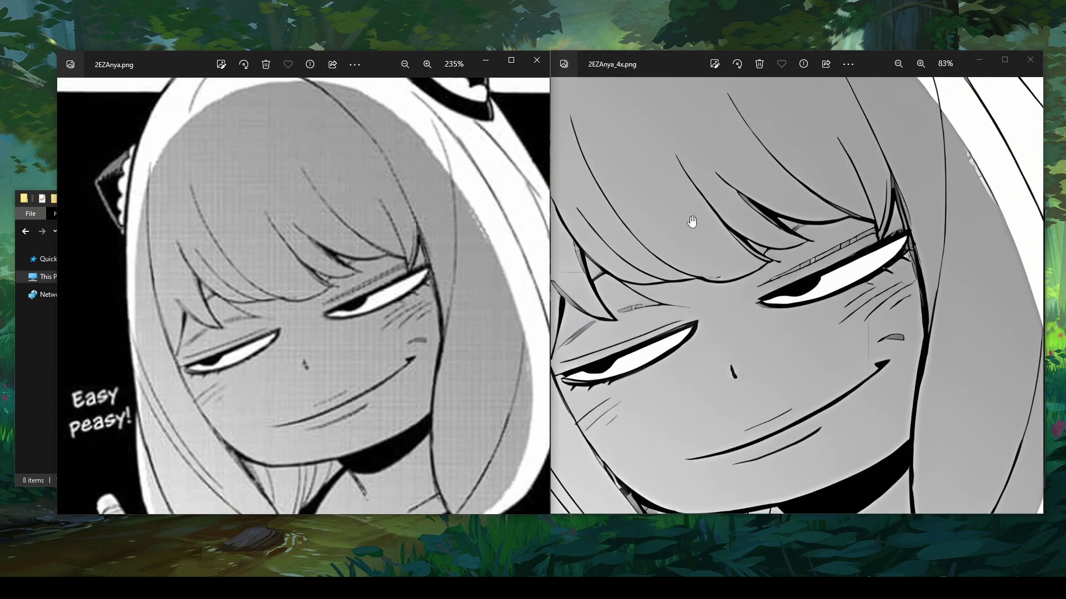
scroll(738, 236, down, 3)
scroll(744, 239, up, 3)
scroll(789, 207, up, 5)
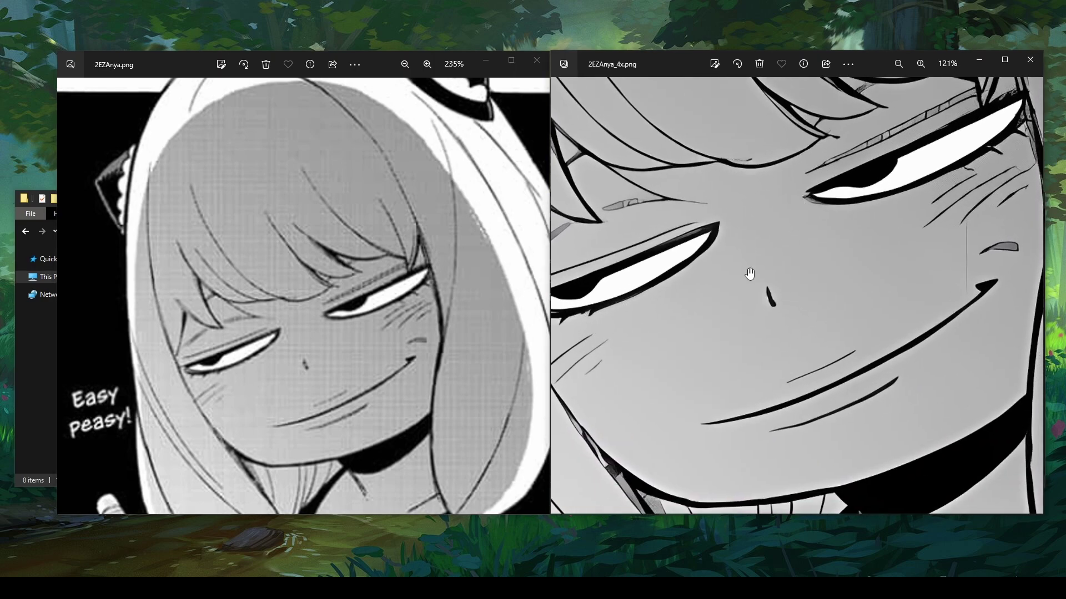
scroll(172, 302, up, 6)
Pan both images to the same eye area and fine-tune the zoom for comparison
drag(684, 347, 756, 267)
drag(183, 239, 313, 233)
scroll(723, 200, up, 10)
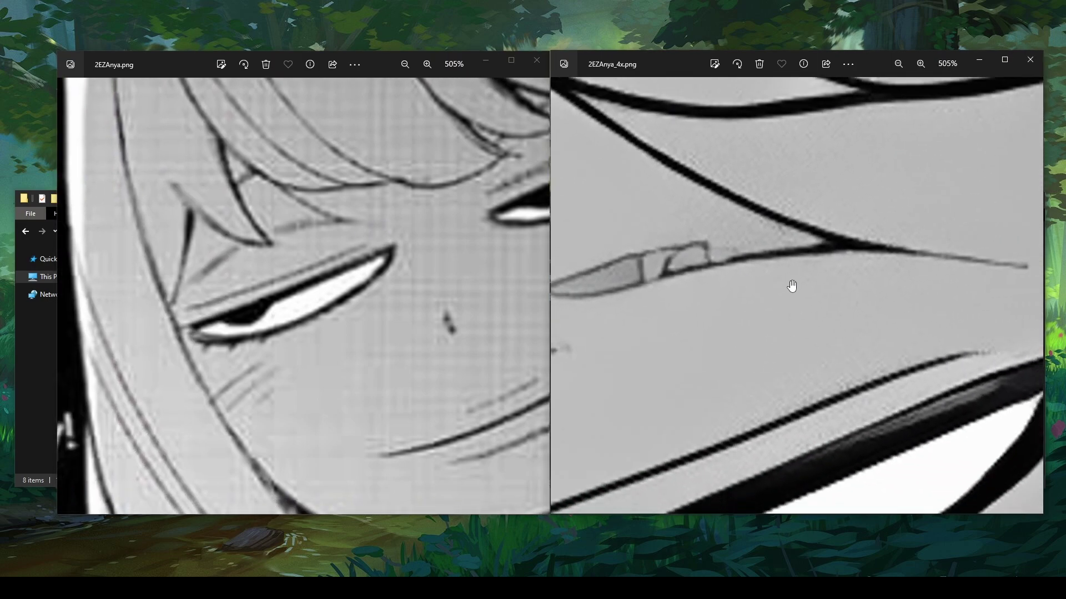
scroll(832, 294, down, 3)
scroll(464, 262, down, 5)
scroll(399, 222, up, 5)
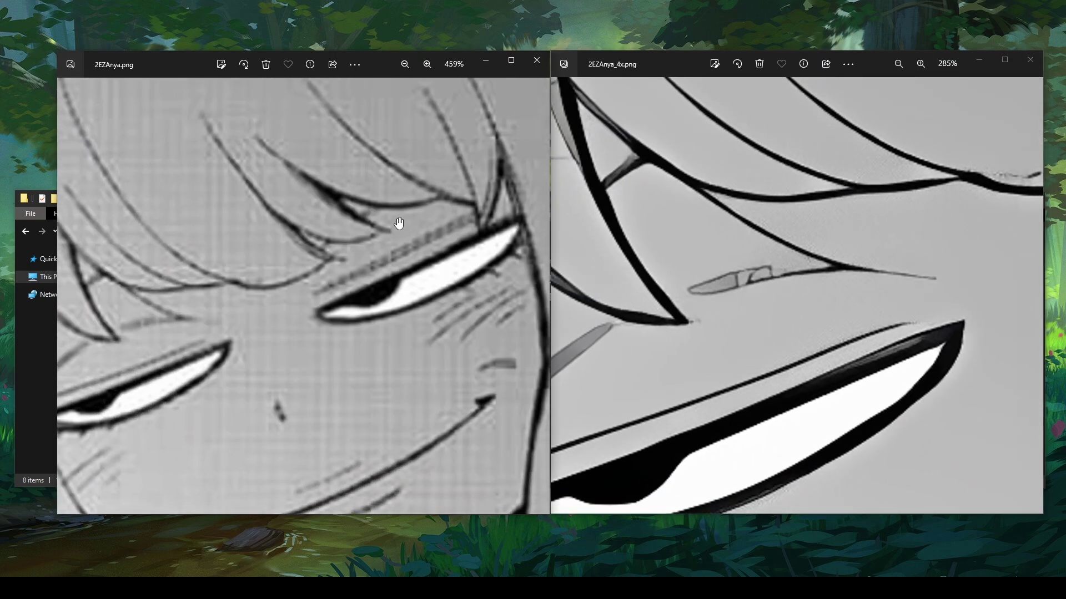
scroll(395, 231, down, 2)
scroll(888, 300, down, 6)
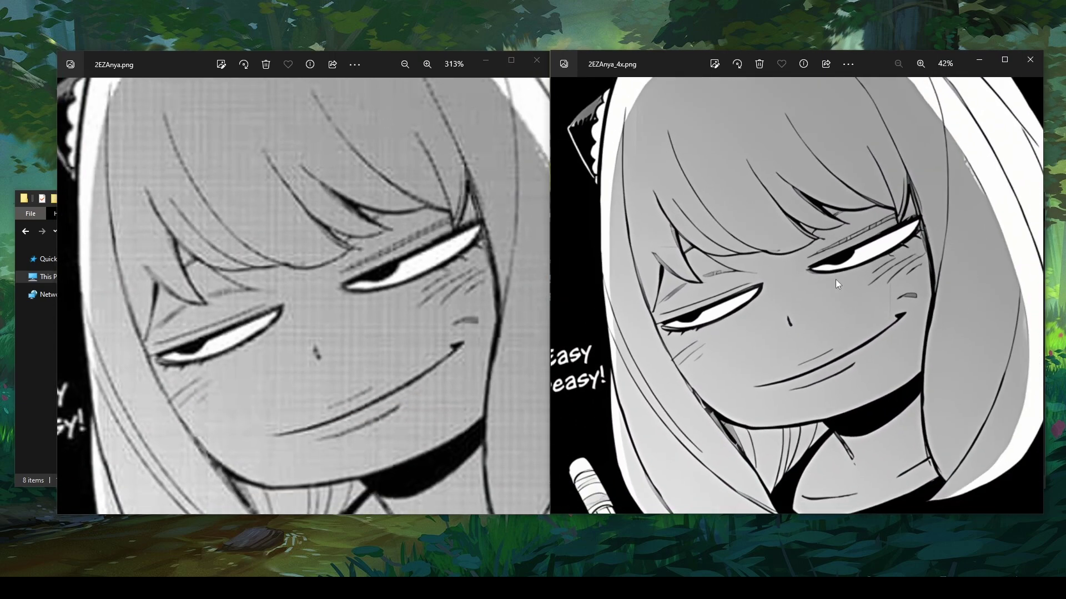
Close both Photos viewers and drop 2EZAnya.png onto Realsr-animevideov3.bat to rerun the upscale
click(1030, 60)
click(536, 60)
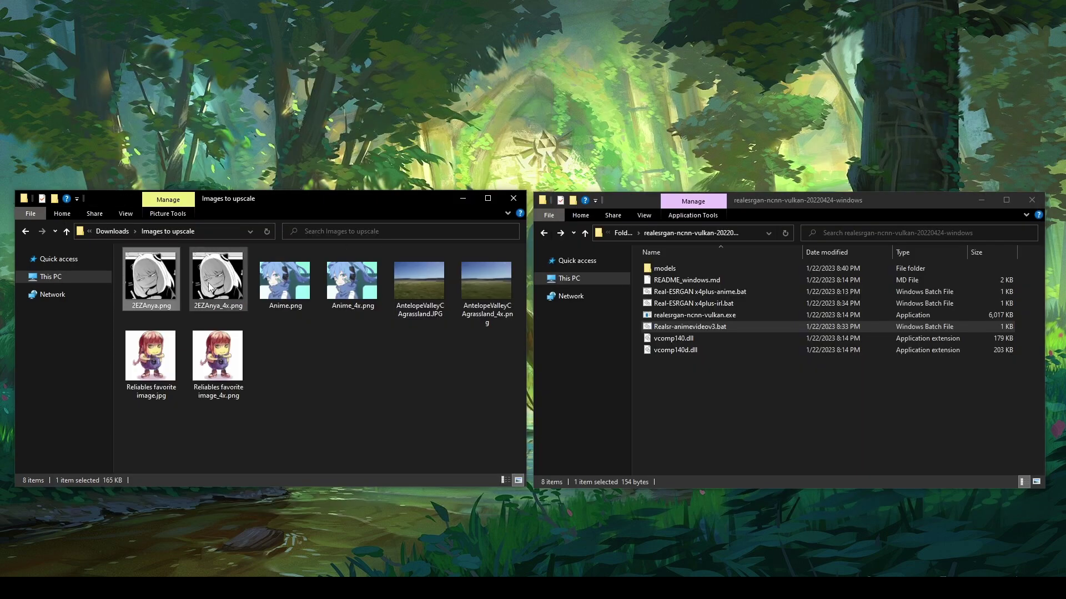
drag(159, 286, 730, 325)
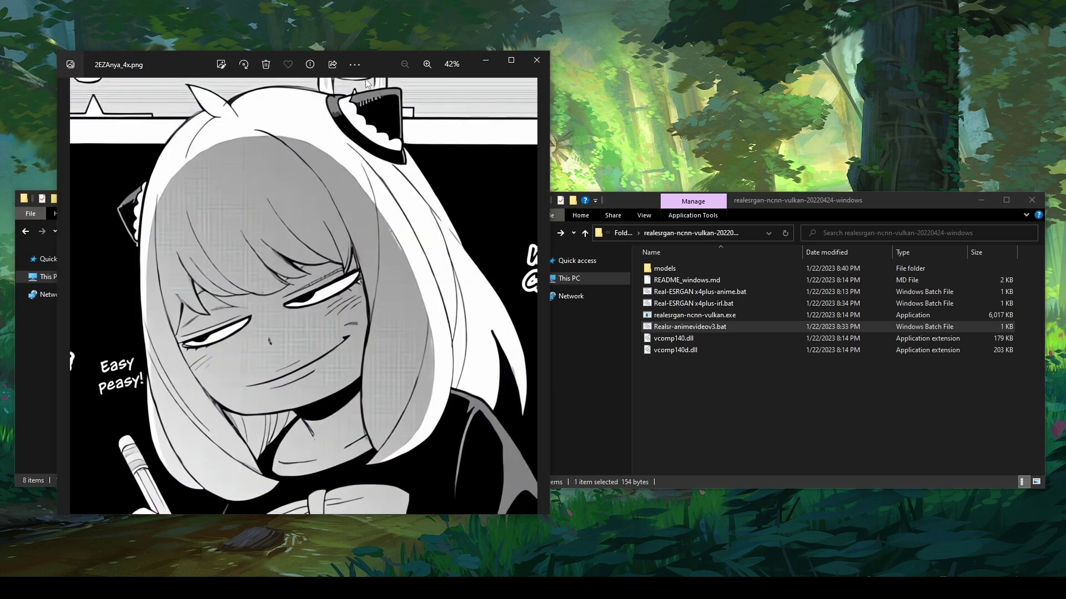
Set the new 4x output beside the reopened original 2EZAnya.png and zoom both to compare
drag(366, 80, 858, 79)
double_click(154, 277)
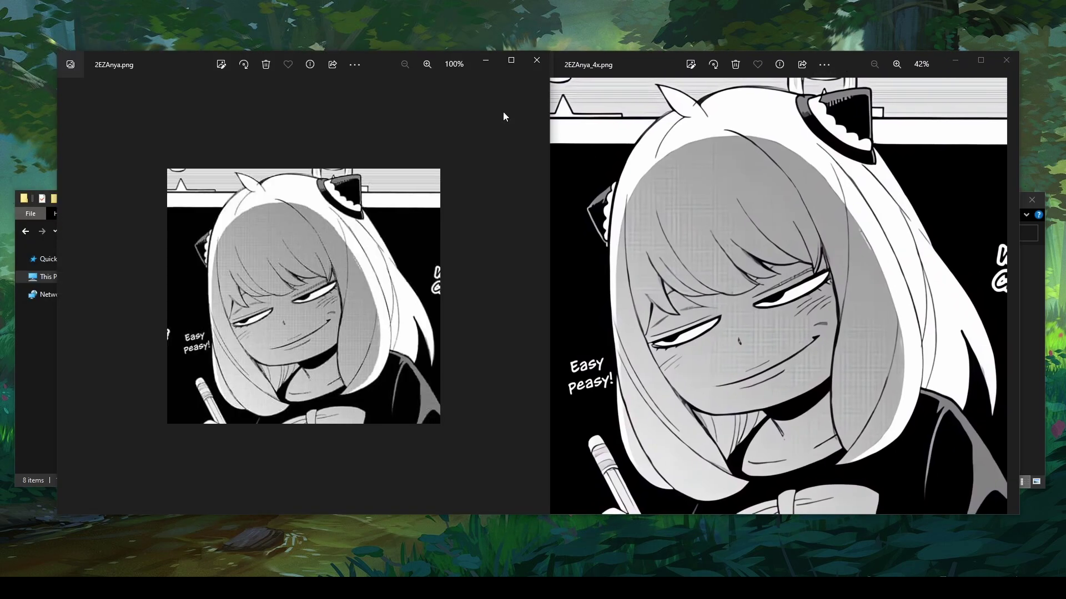
scroll(466, 157, up, 5)
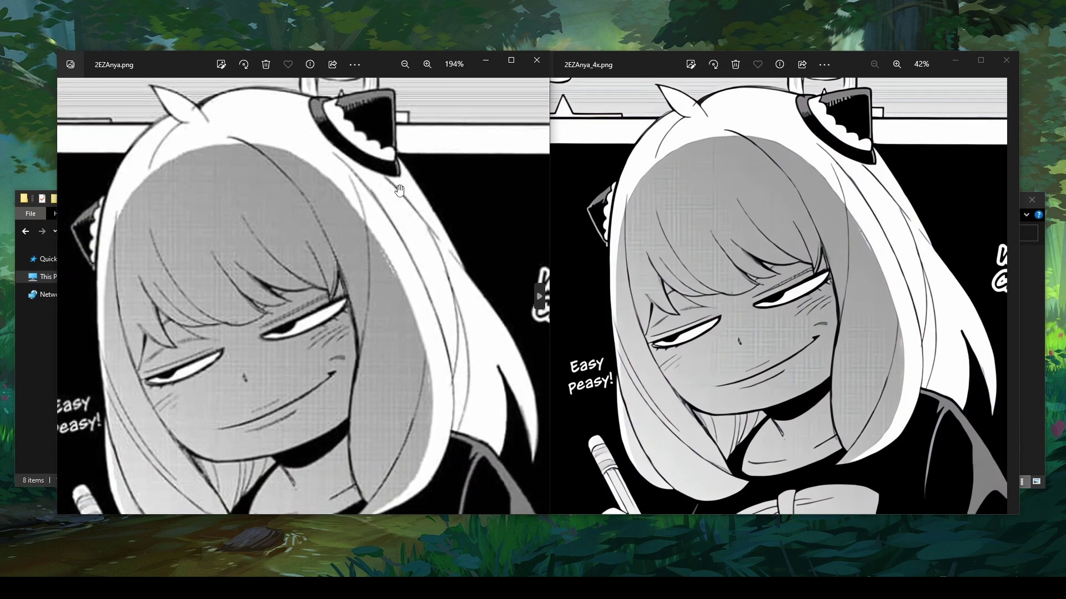
scroll(740, 266, up, 6)
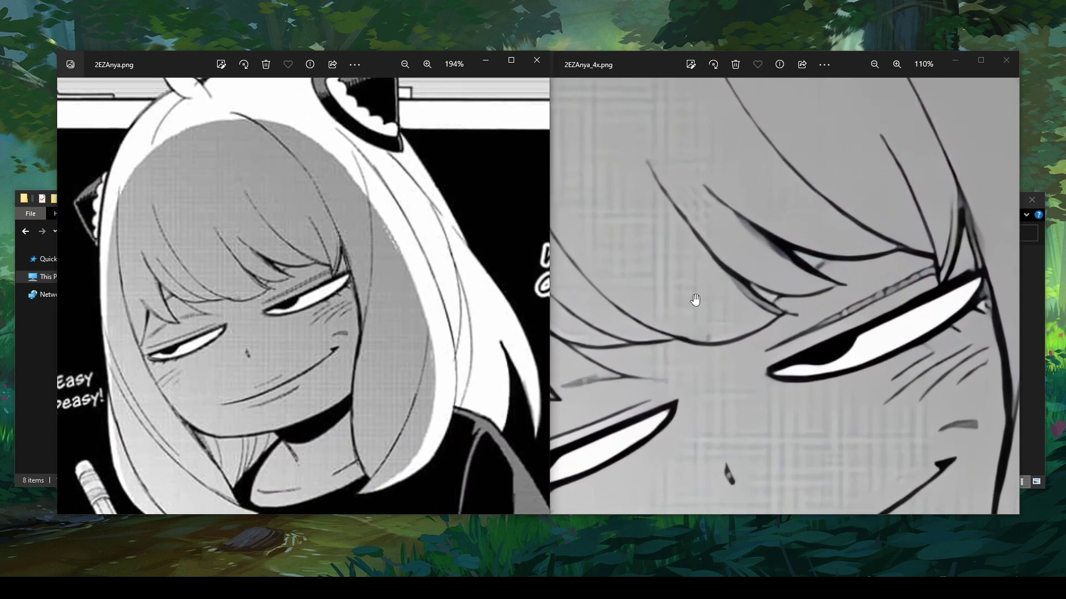
click(692, 300)
scroll(692, 299, down, 4)
scroll(738, 294, up, 5)
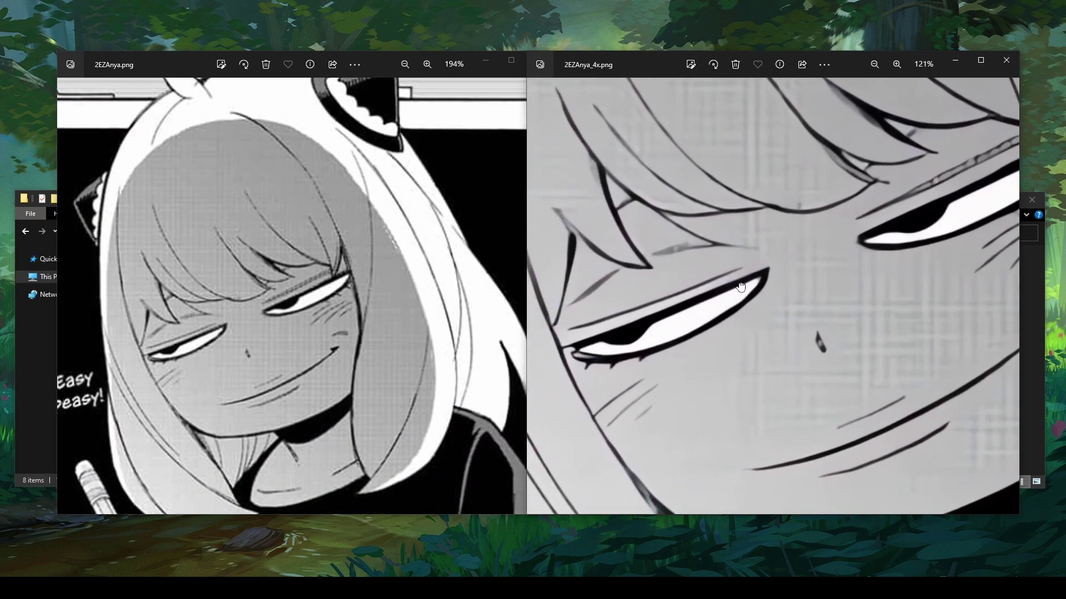
scroll(742, 285, up, 2)
scroll(220, 319, up, 6)
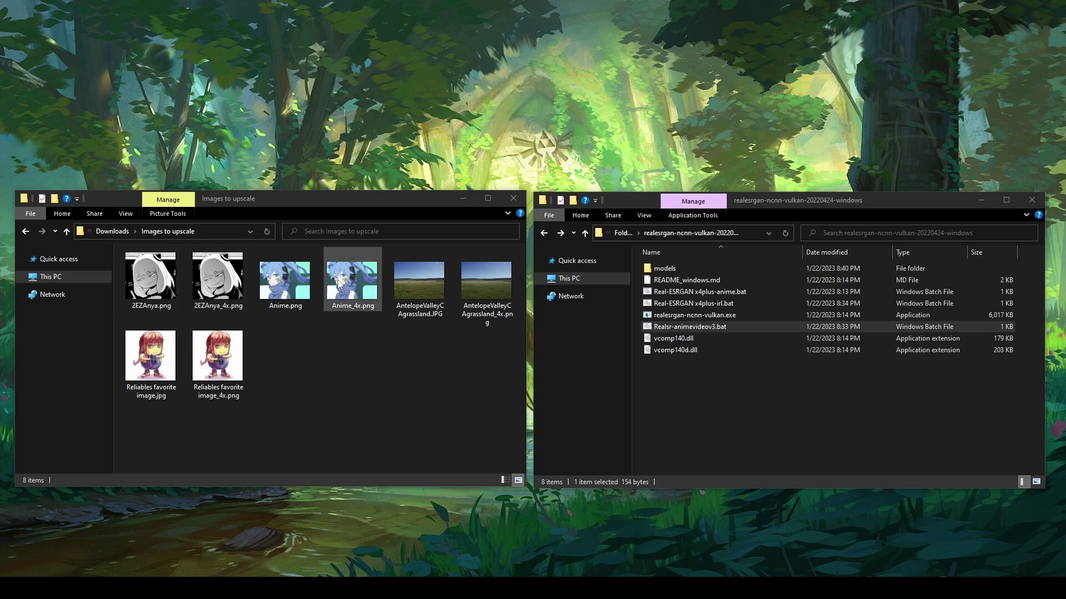
click(213, 303)
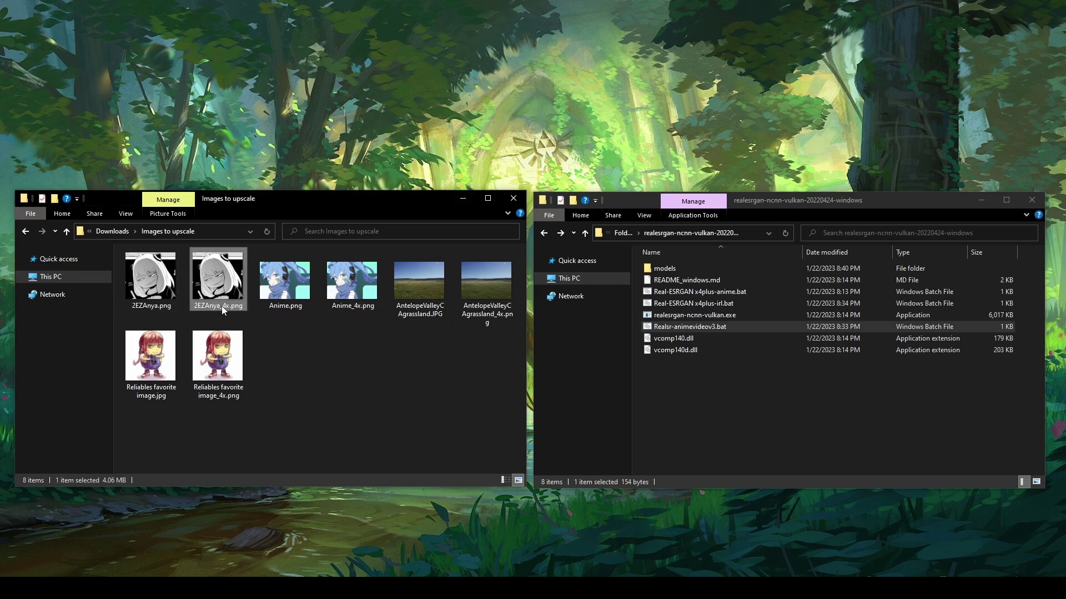
drag(131, 305, 814, 289)
click(214, 307)
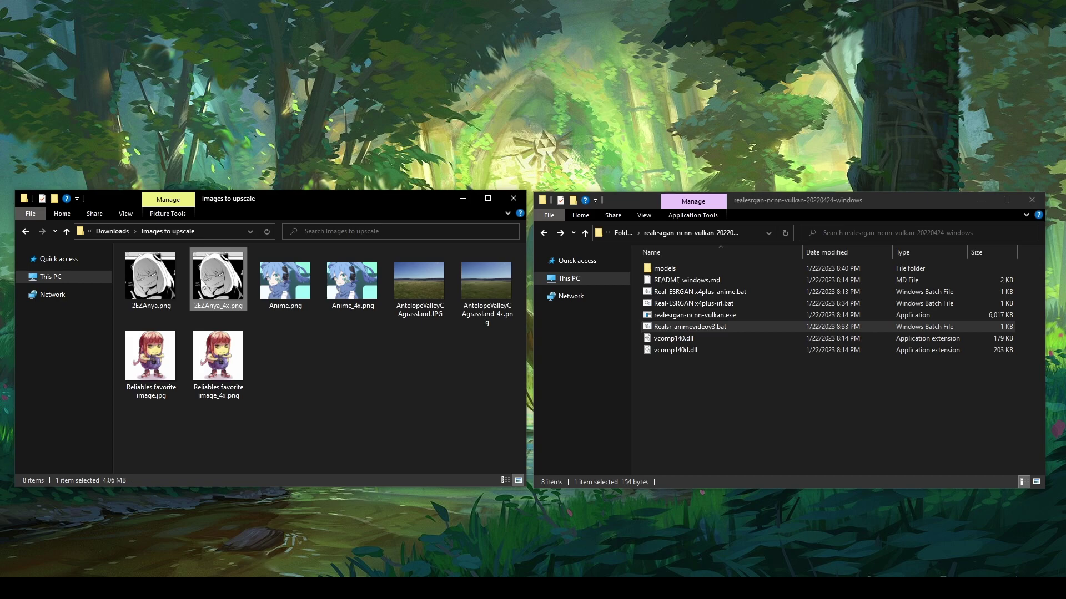